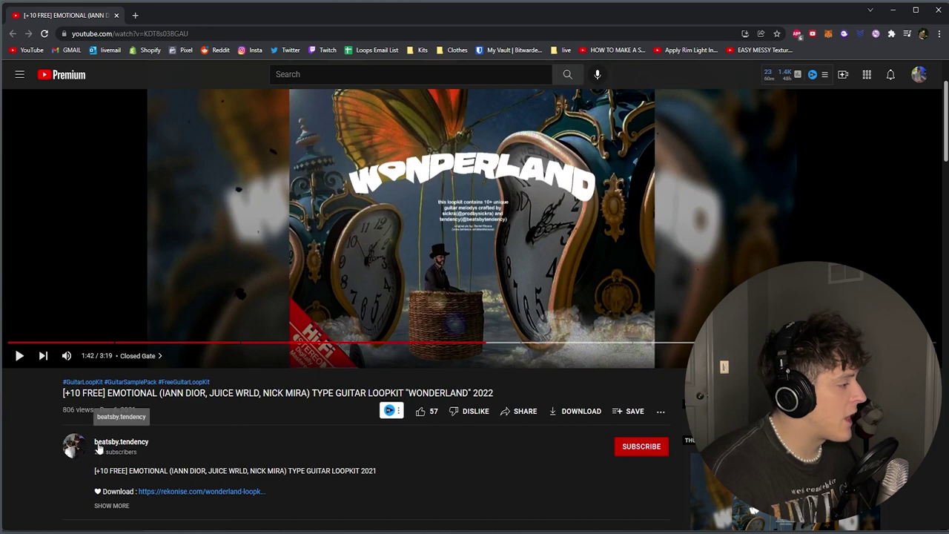
Step: Switch to FL Studio and place the "~Closed gate~ 180bpm [B]" loop from the Wonderland guitar folder in !Loops on Track 1
scroll(232, 444, up, 2)
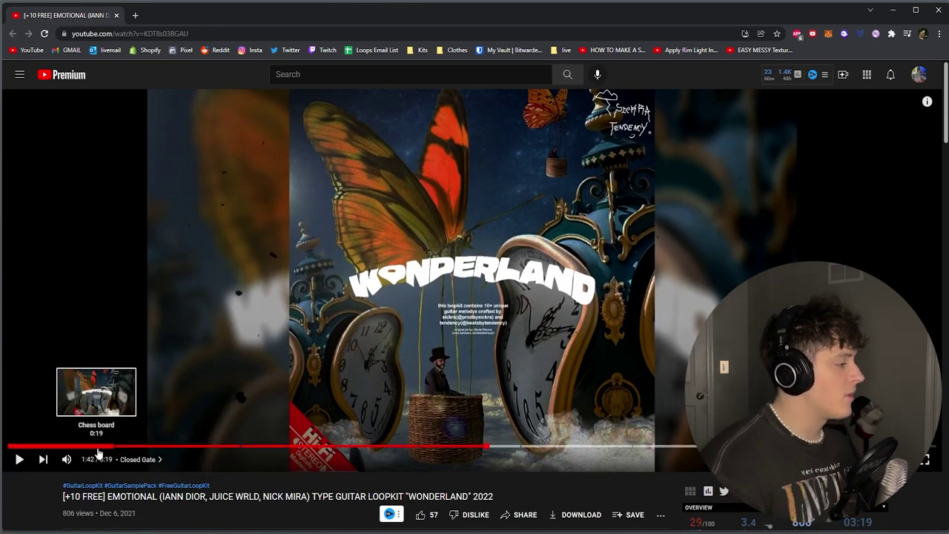
click(904, 18)
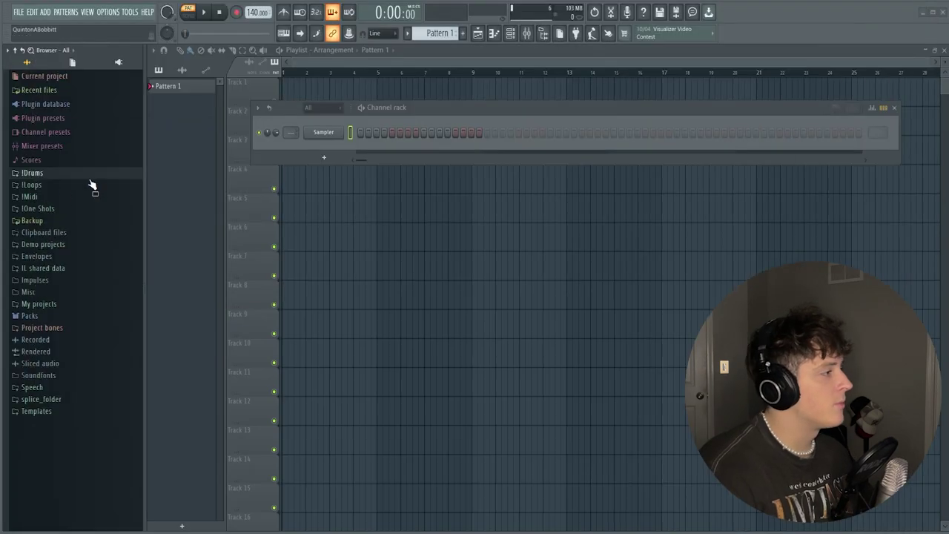
click(52, 187)
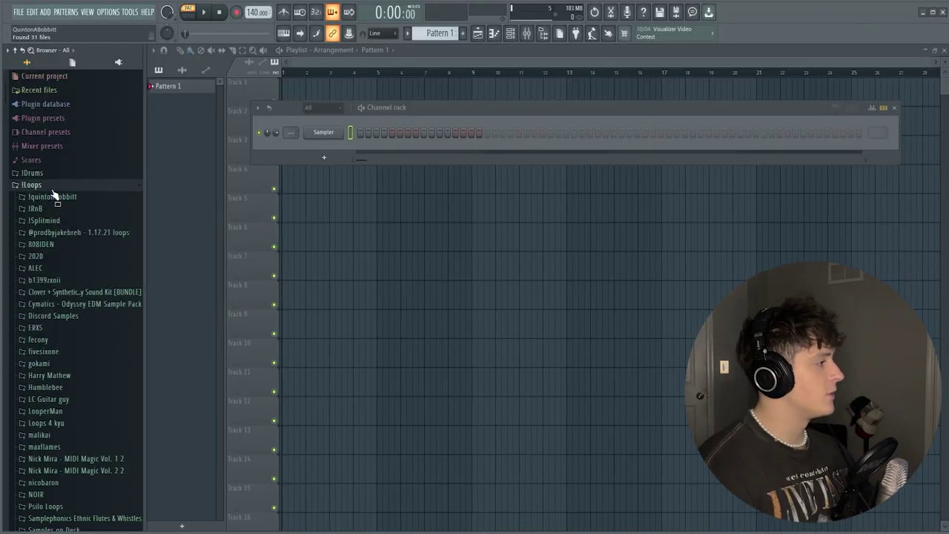
scroll(81, 297, down, 8)
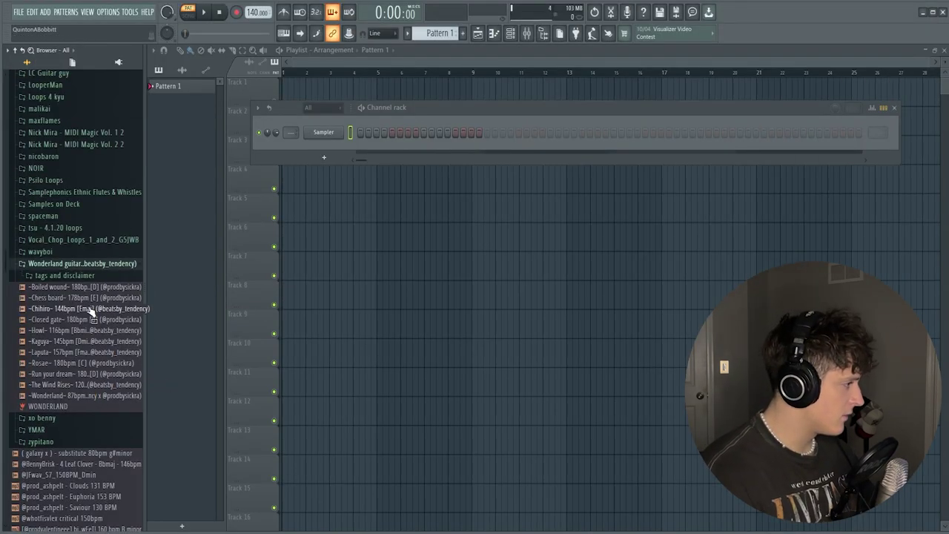
drag(103, 320, 311, 93)
Step: Set the project tempo to 180 BPM
scroll(310, 73, up, 3)
key(l)
scroll(310, 68, up, 3)
drag(254, 12, 255, 0)
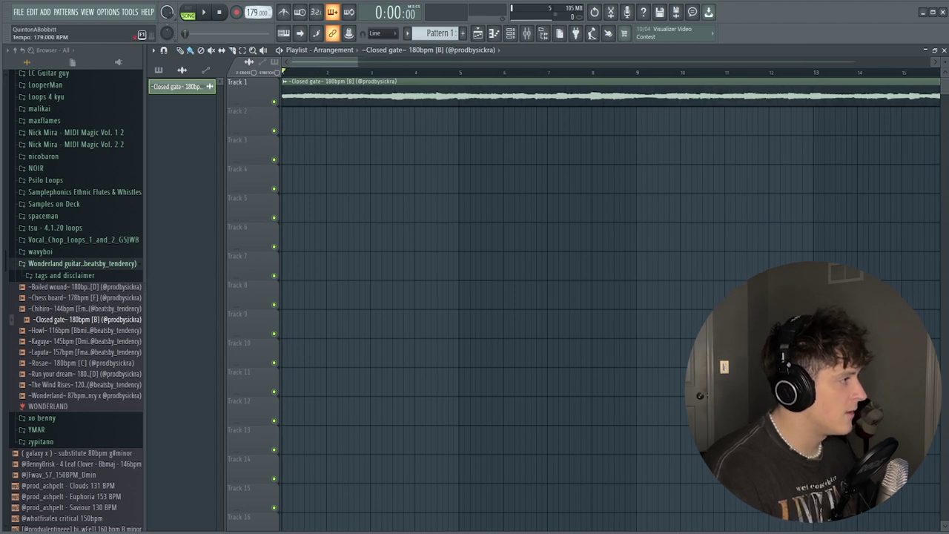
Step: Set the Closed gate clip's time-stretching mode to Stretch and route it to mixer track 1
double_click(337, 82)
click(420, 181)
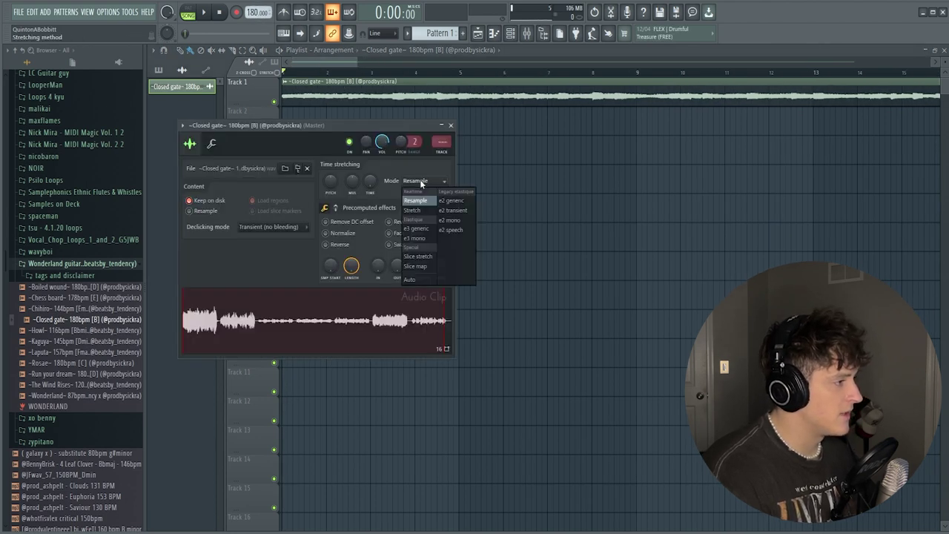
click(413, 211)
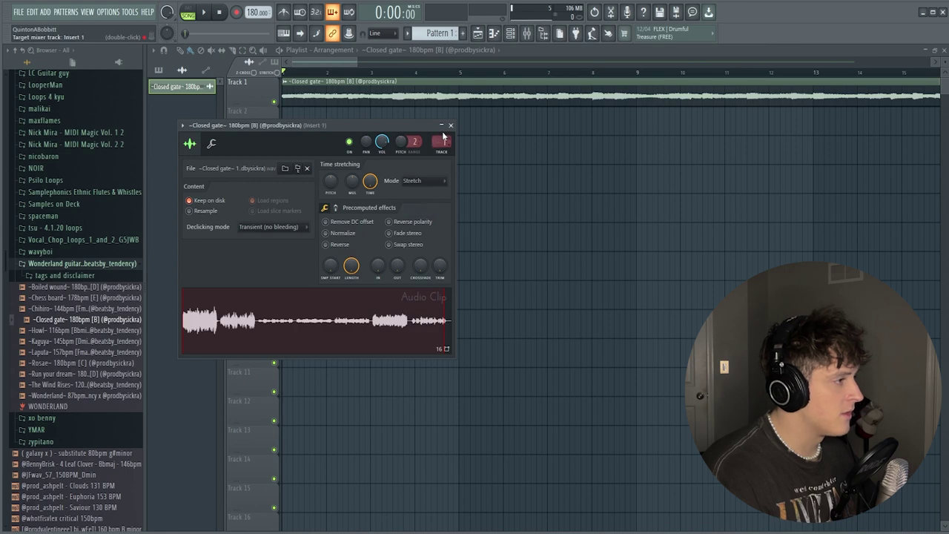
click(450, 126)
Step: Play the Closed gate loop from the start and examine where its separate sections begin and end along the playlist
scroll(302, 79, down, 5)
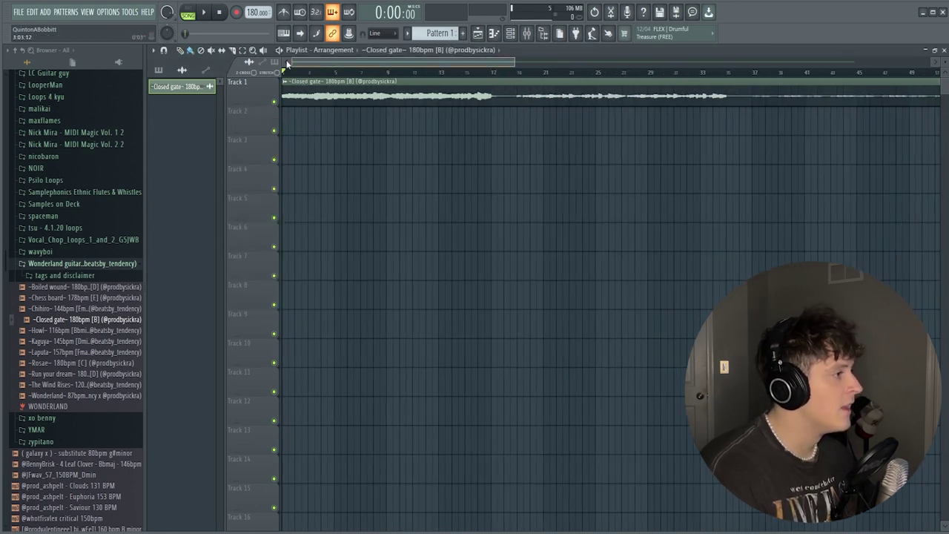
scroll(319, 74, down, 3)
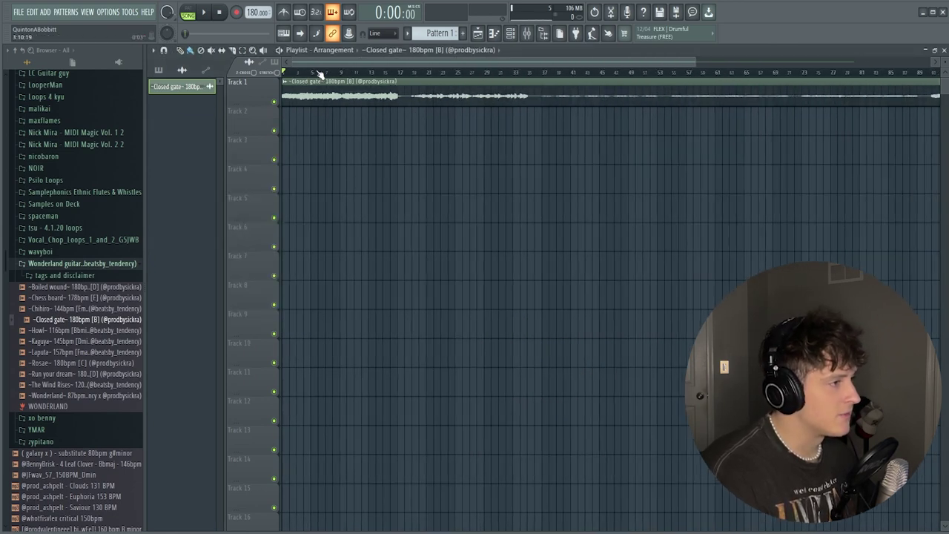
key(space)
scroll(154, 162, down, 2)
scroll(148, 169, down, 1)
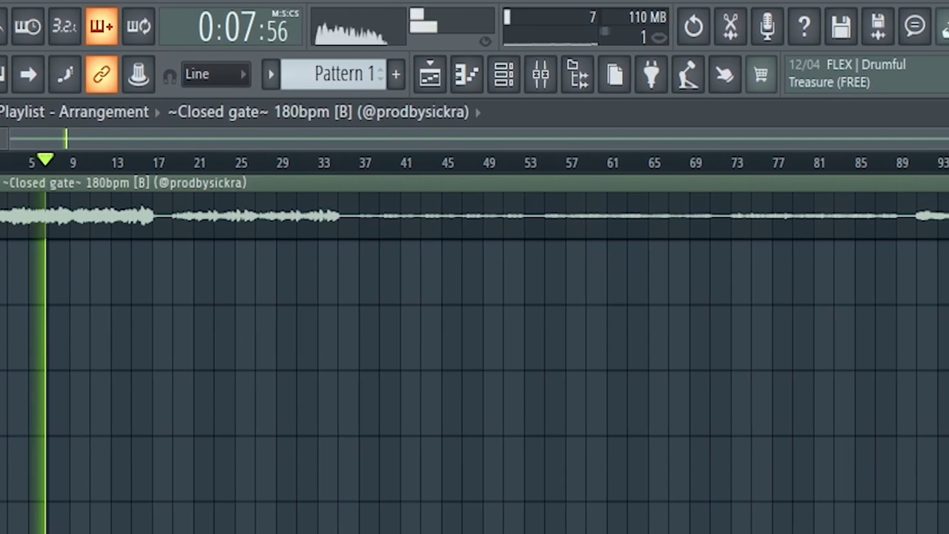
scroll(53, 175, up, 3)
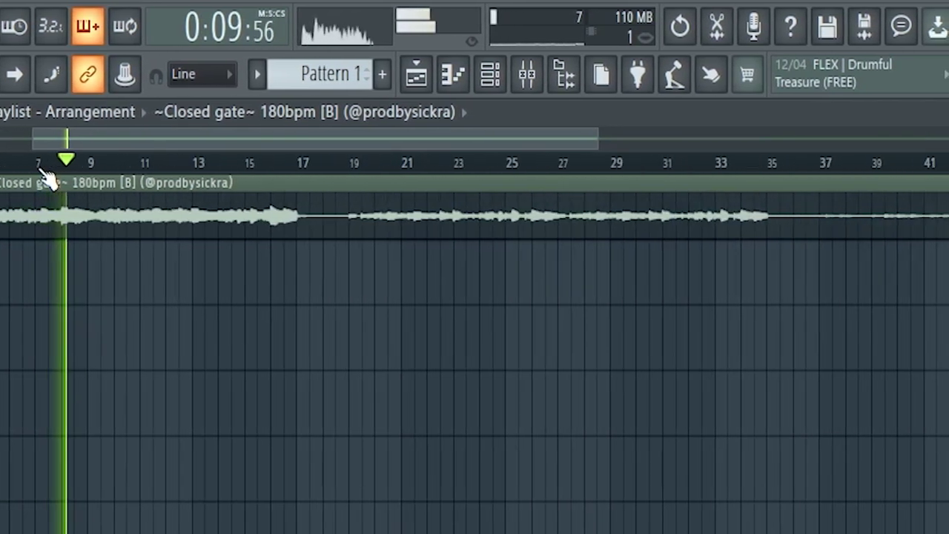
double_click(105, 216)
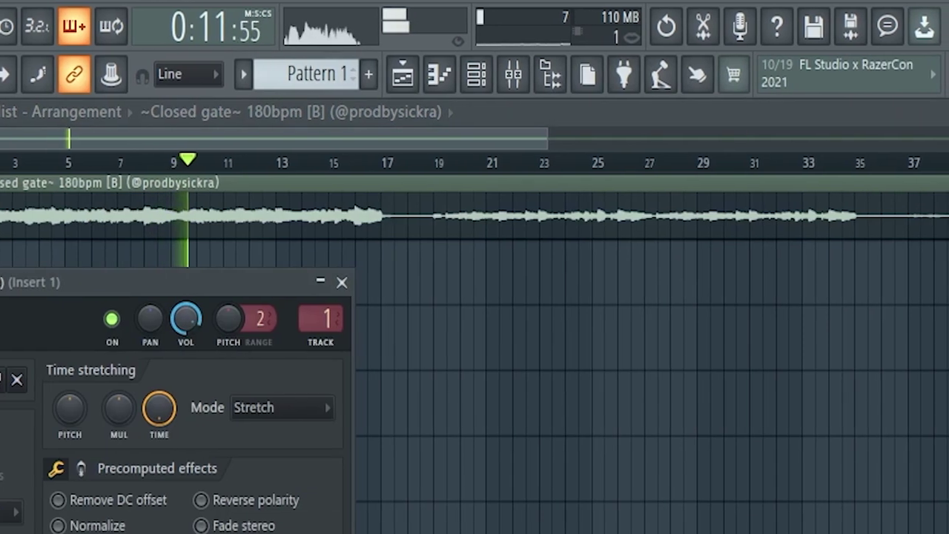
click(339, 282)
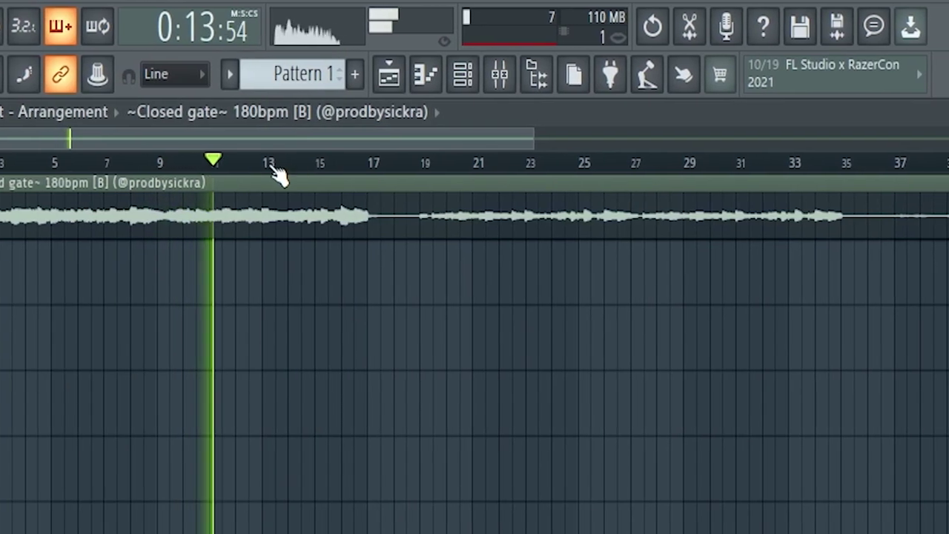
scroll(340, 167, down, 1)
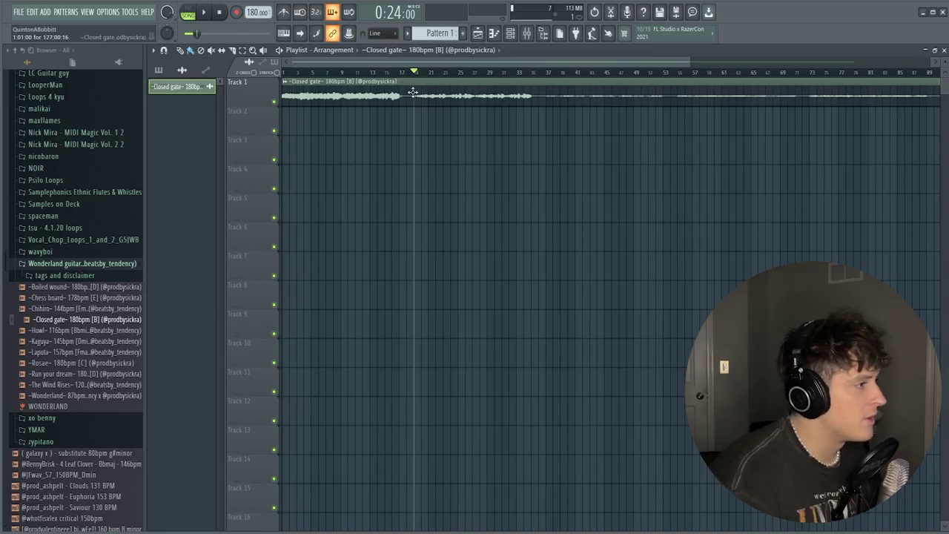
scroll(427, 80, down, 2)
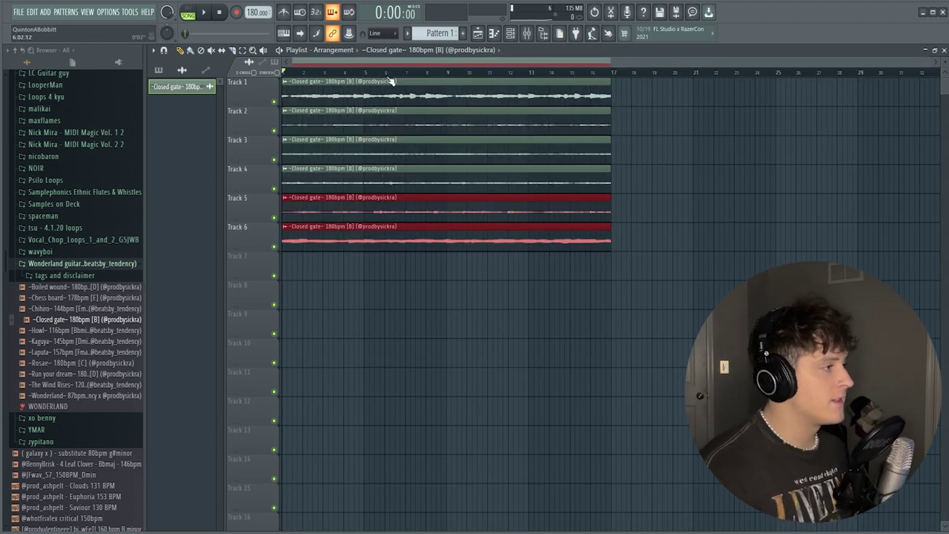
Step: Solo Track 6 and play back its section of the loop
scroll(391, 81, up, 1)
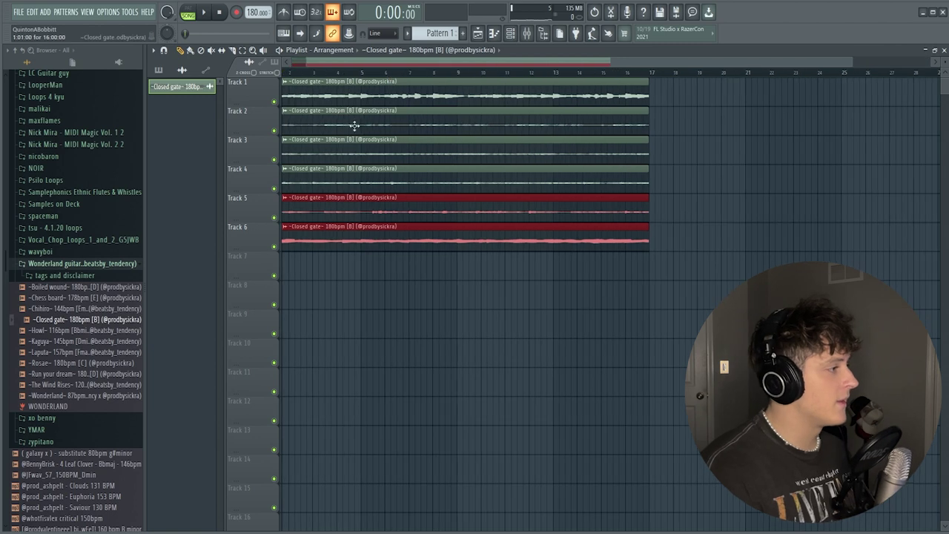
scroll(376, 68, up, 1)
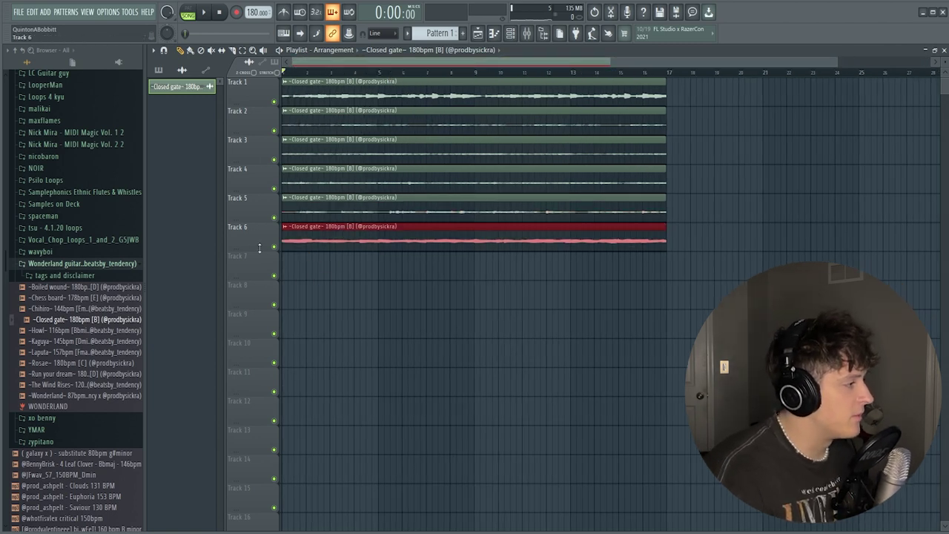
right_click(275, 247)
key(space)
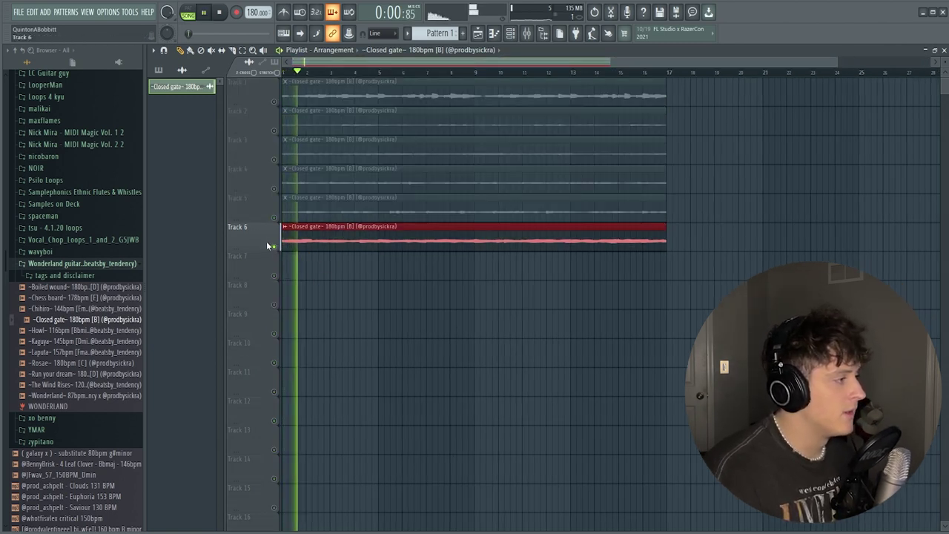
key(space)
Step: Make the Closed gate clip on Track 6 unique and turn off the solo so all tracks are active
click(288, 229)
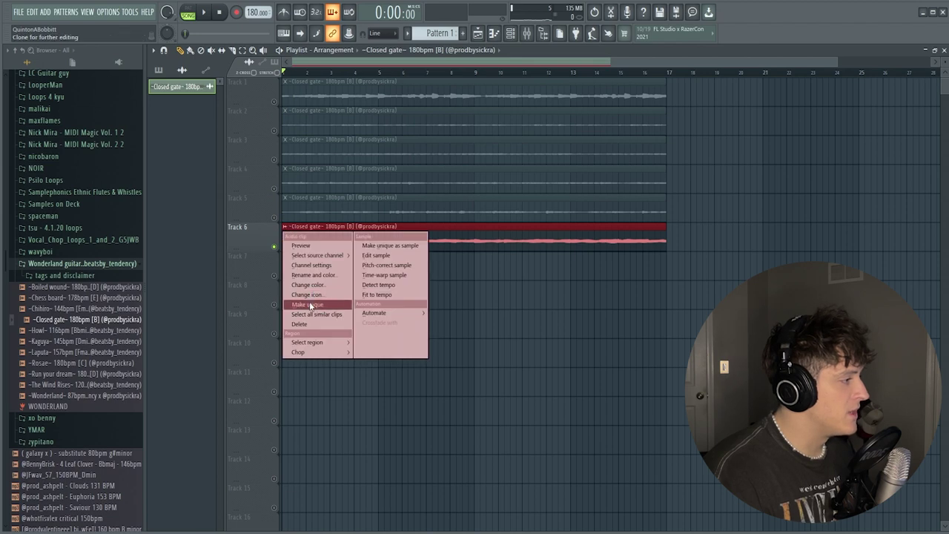
click(311, 304)
click(463, 138)
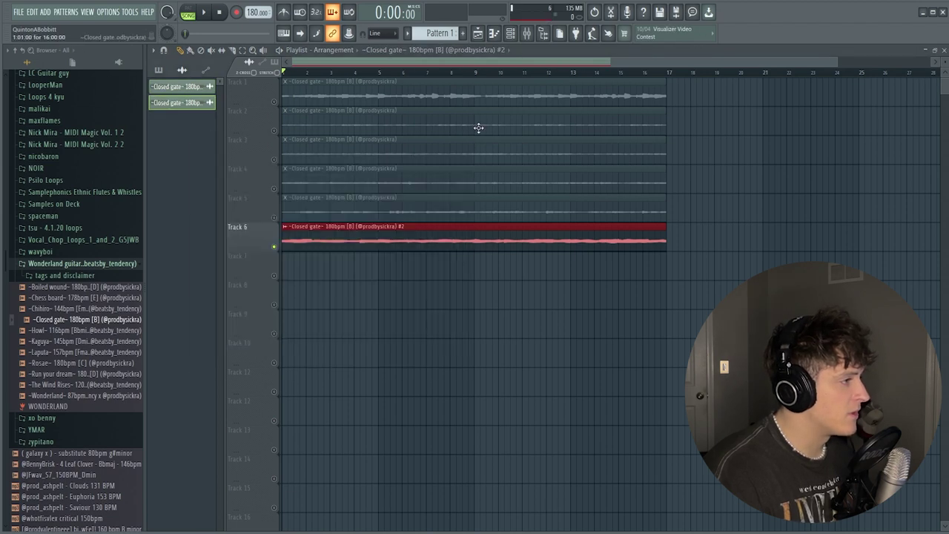
right_click(275, 104)
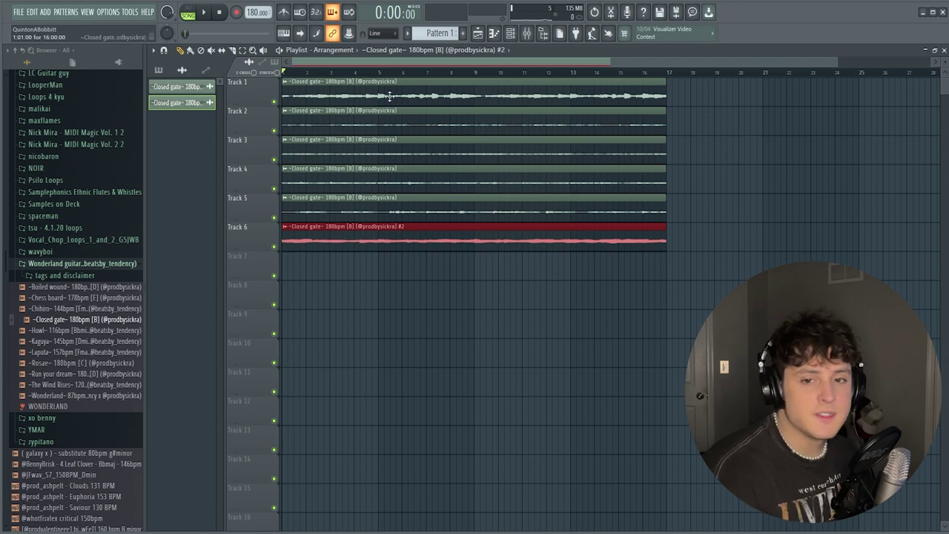
Step: Add Fruity parametric EQ 2 to mixer Insert 1 and move its lowest band to a higher frequency
click(526, 33)
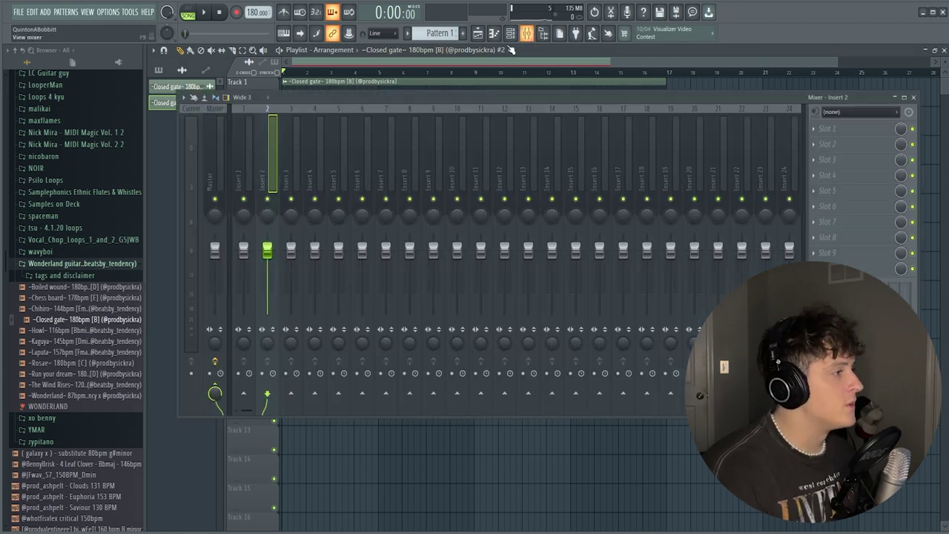
click(852, 137)
click(888, 227)
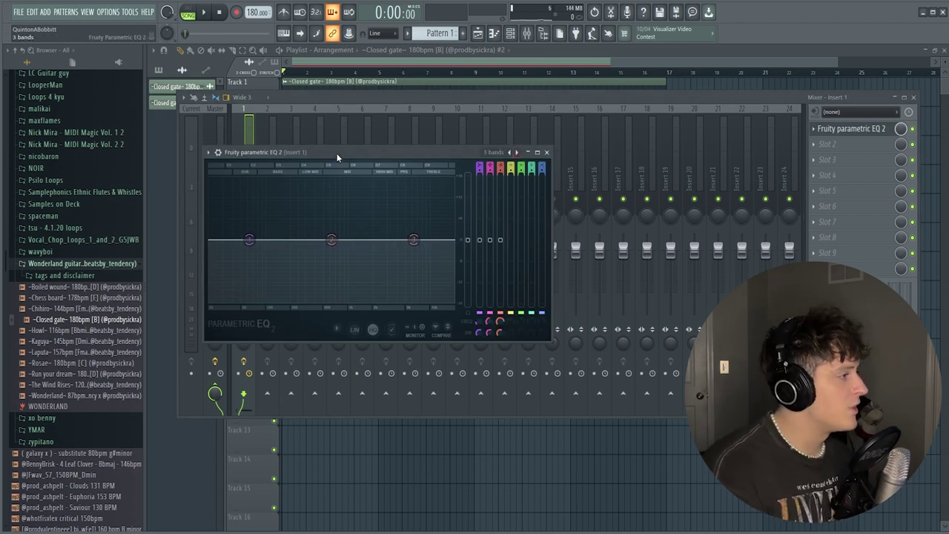
drag(336, 153, 419, 139)
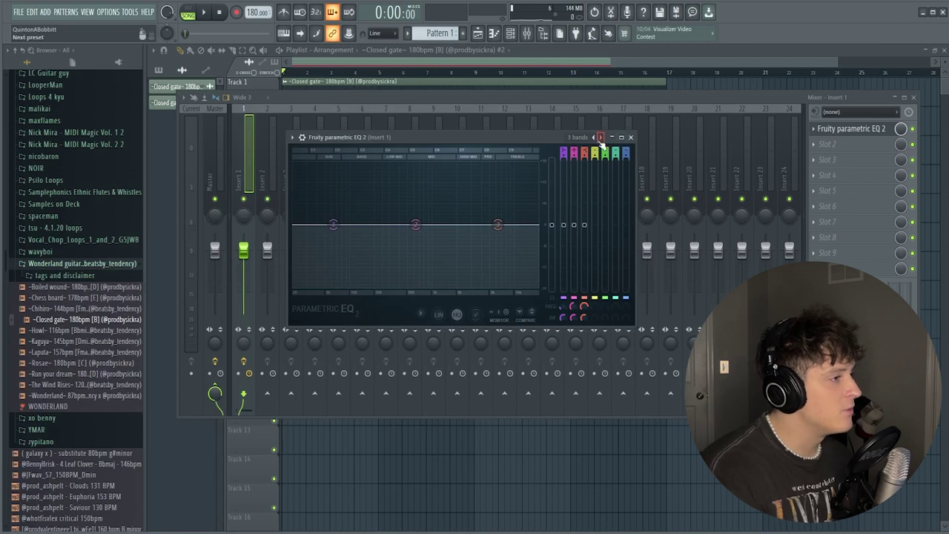
drag(295, 227, 334, 225)
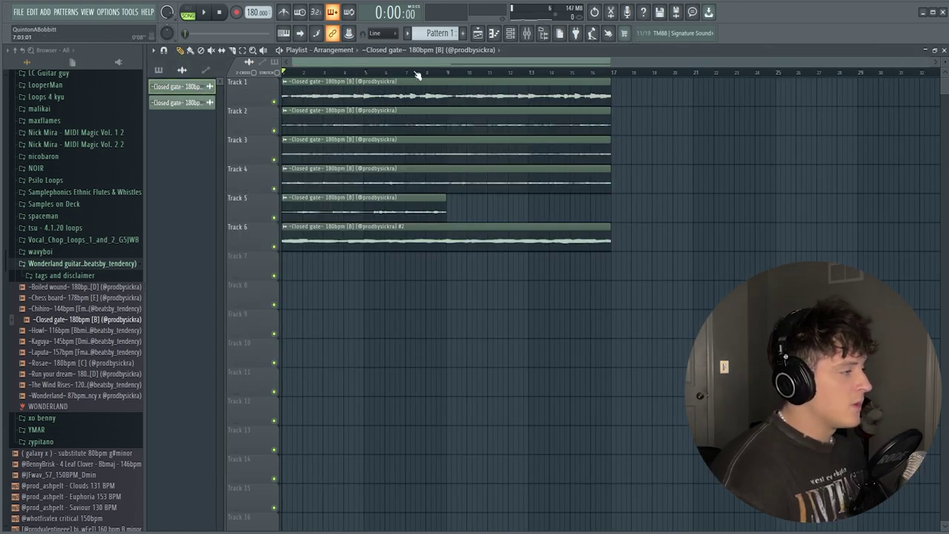
Step: Route mixer Inserts 1 to 4 to Insert 5 only
click(525, 35)
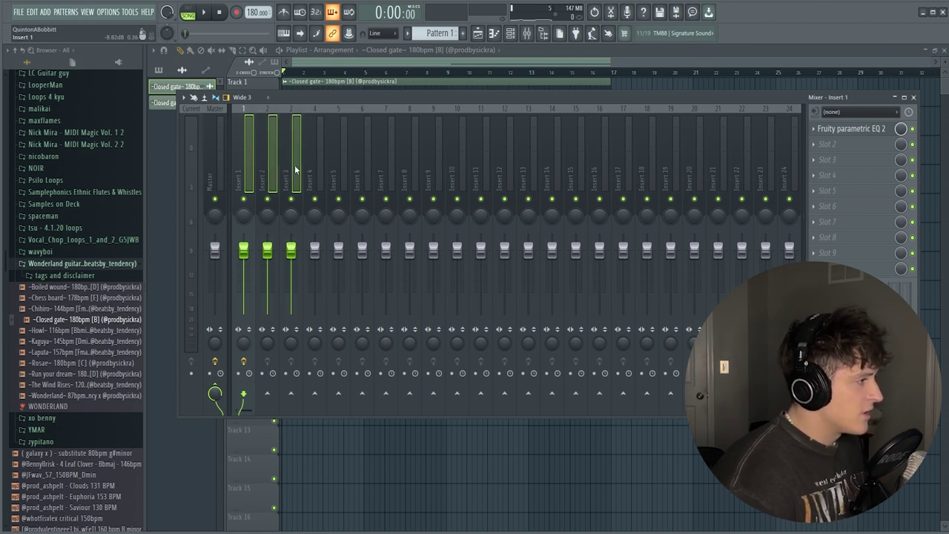
right_click(338, 398)
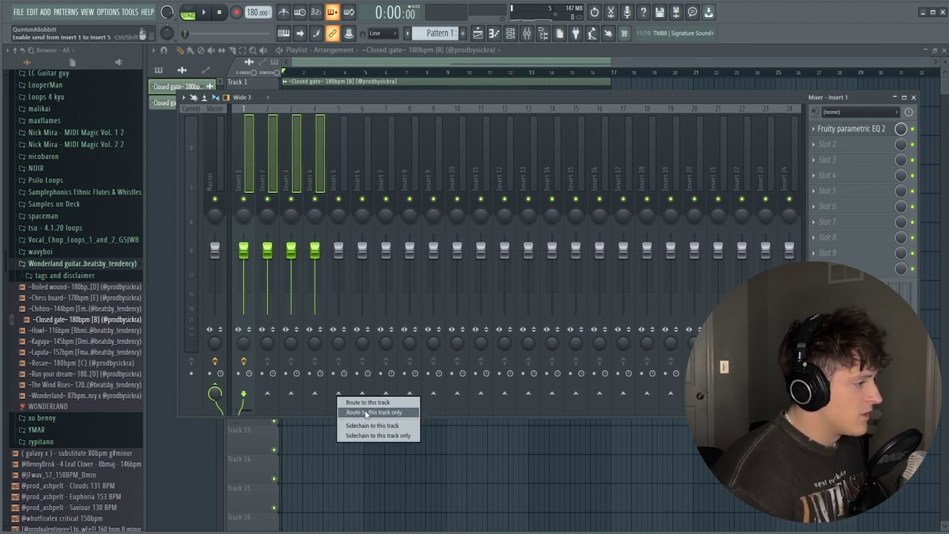
click(366, 412)
Step: Load Fruity Love Philter in the first effect slot of mixer Insert 5
click(335, 150)
click(837, 130)
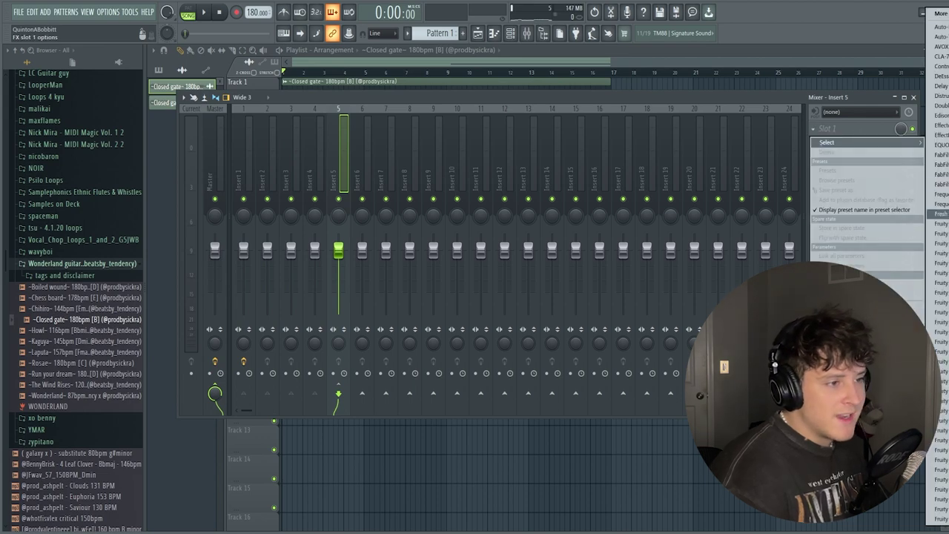
click(939, 499)
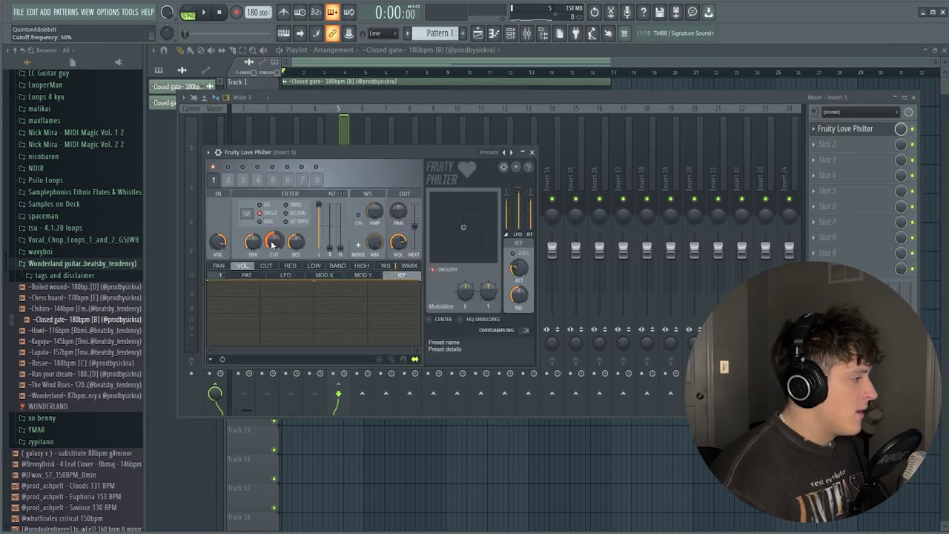
Step: Create automation clips for Love Philter's filter 1 cutoff frequency and its slot's mix level, and return to the playlist
right_click(272, 243)
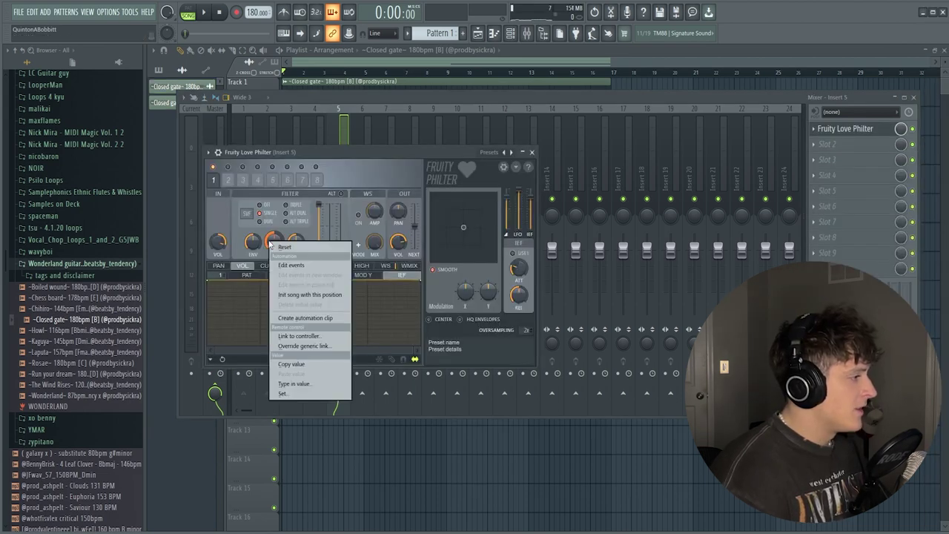
click(306, 318)
click(533, 153)
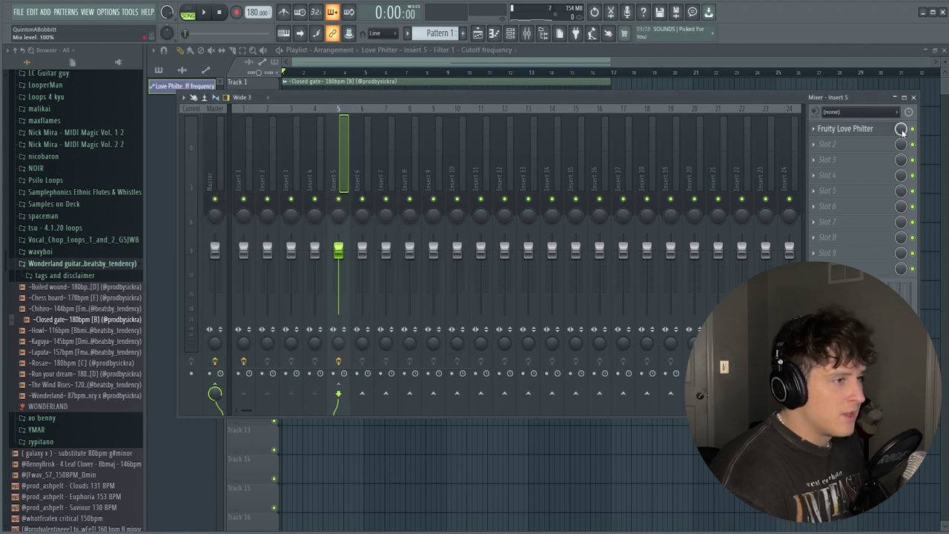
right_click(901, 130)
click(929, 209)
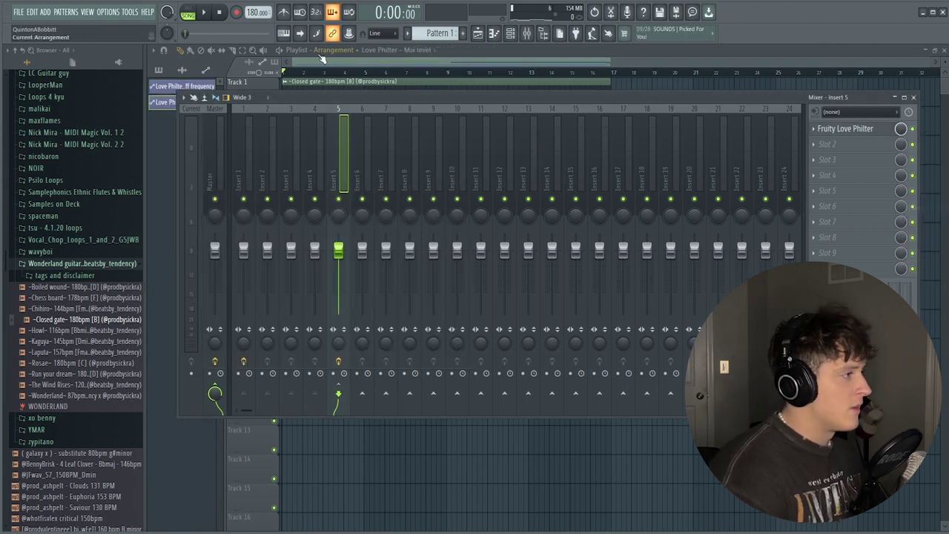
click(320, 65)
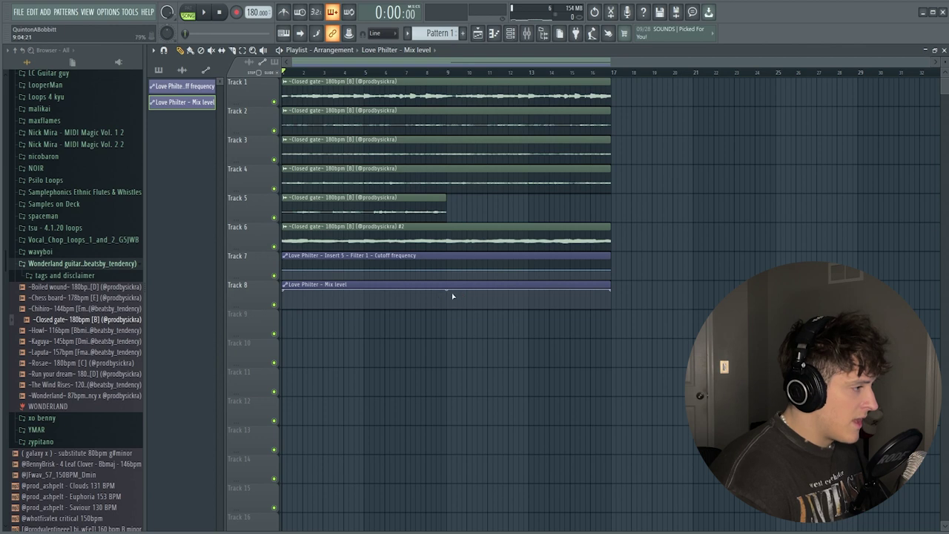
Step: Shorten the Mix level automation clip to end at bar 9, and shape the cutoff frequency clip into a rising curve ending at bar 5
drag(615, 291, 469, 280)
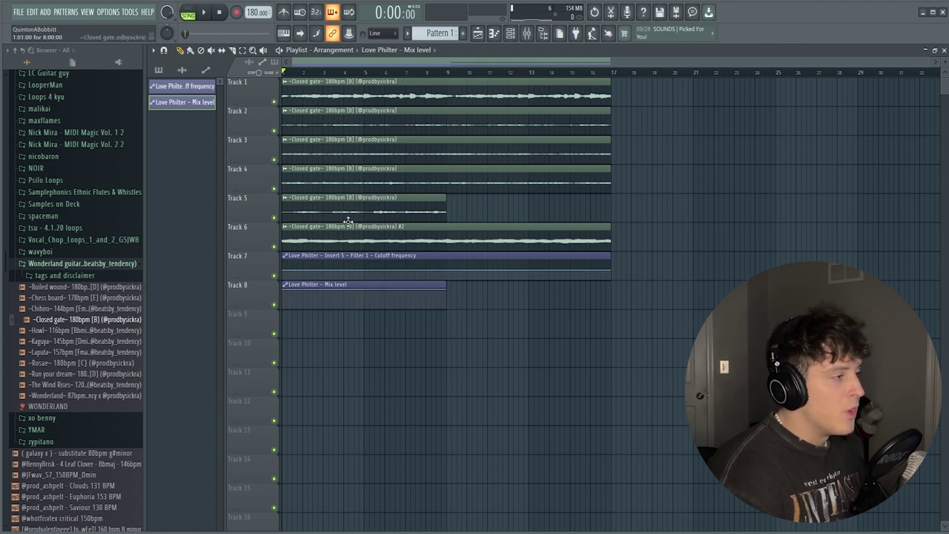
drag(470, 363, 603, 112)
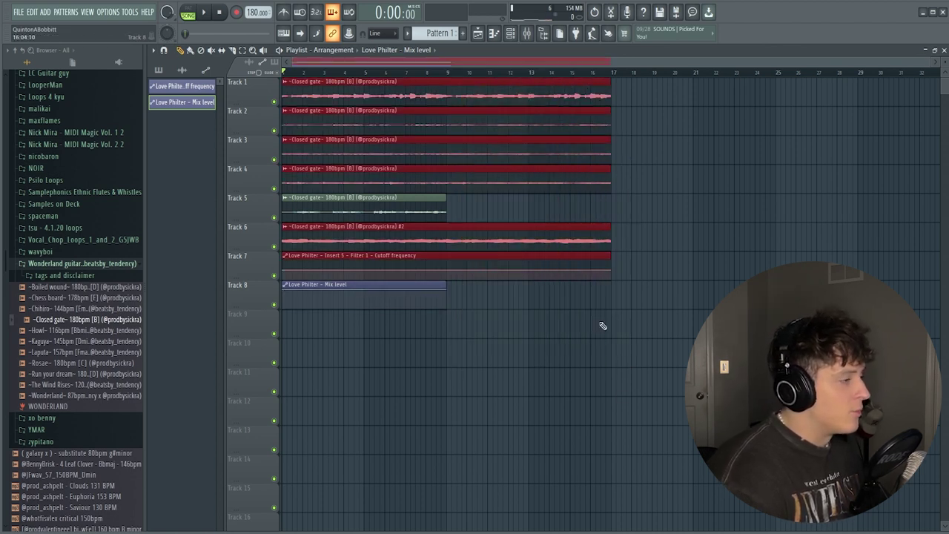
click(300, 275)
drag(282, 270, 280, 260)
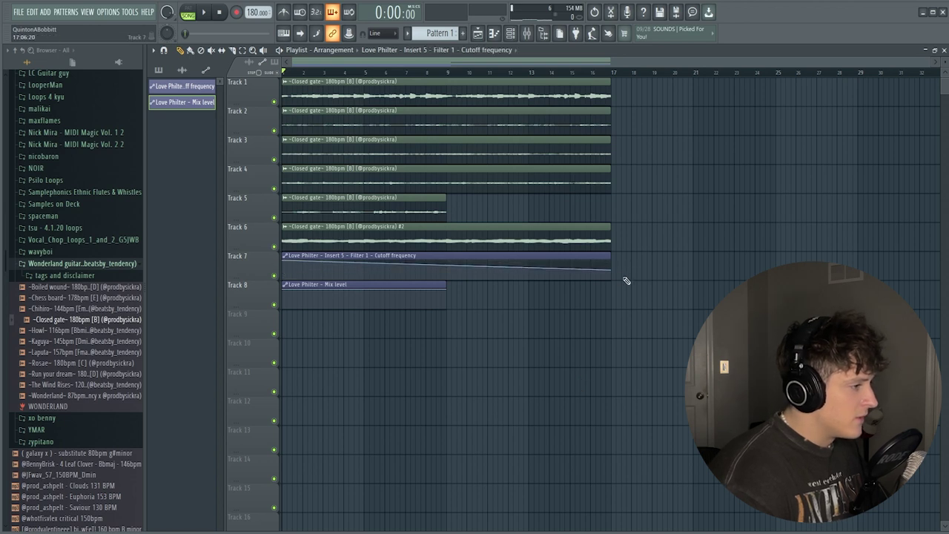
drag(619, 273, 362, 261)
key(space)
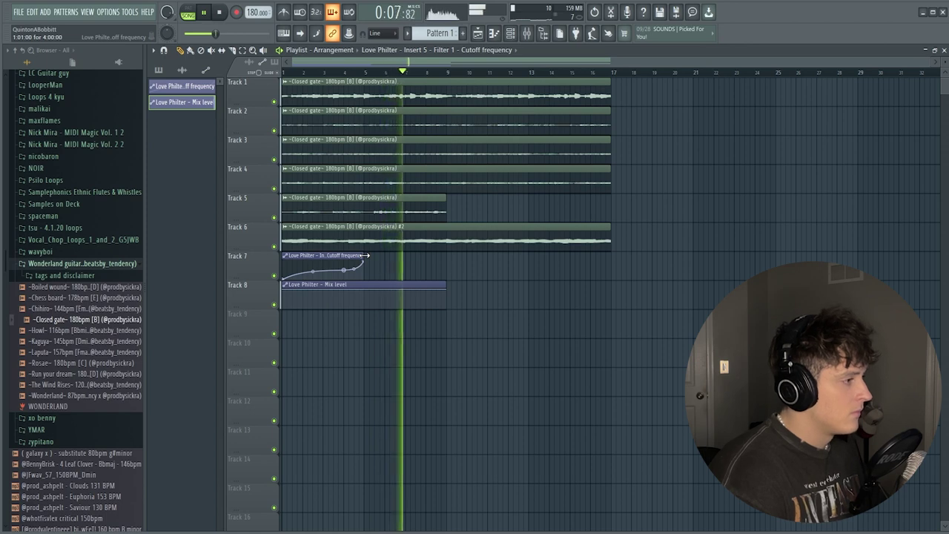
mouse_move(364, 255)
mouse_down()
mouse_move(440, 255)
mouse_move(364, 255)
mouse_up()
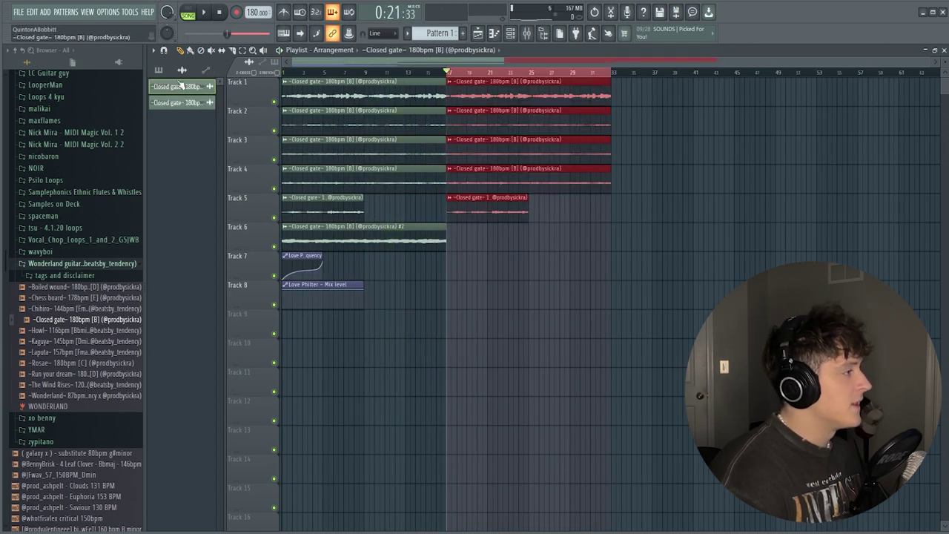
Step: Place two Pattern 1 clips end to end on Track 6, starting at bar 17
click(158, 69)
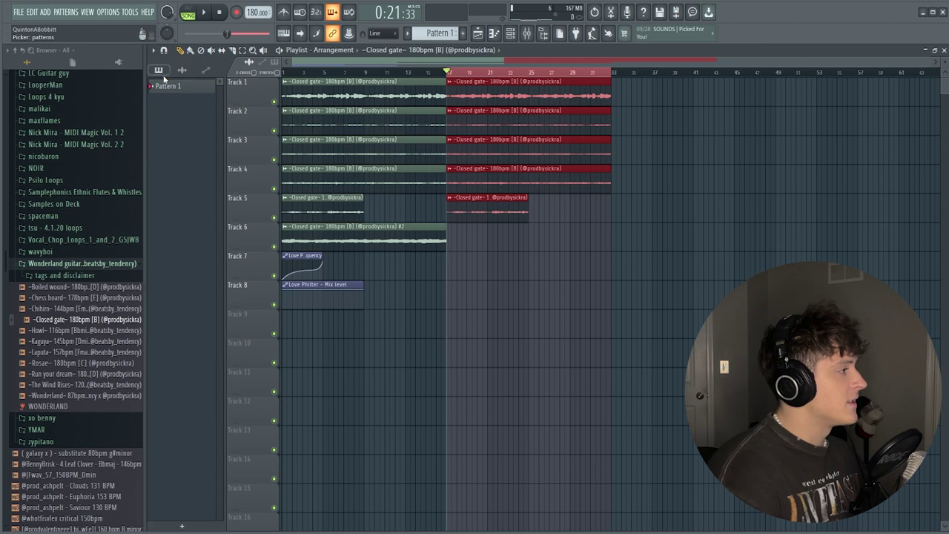
click(452, 225)
click(537, 236)
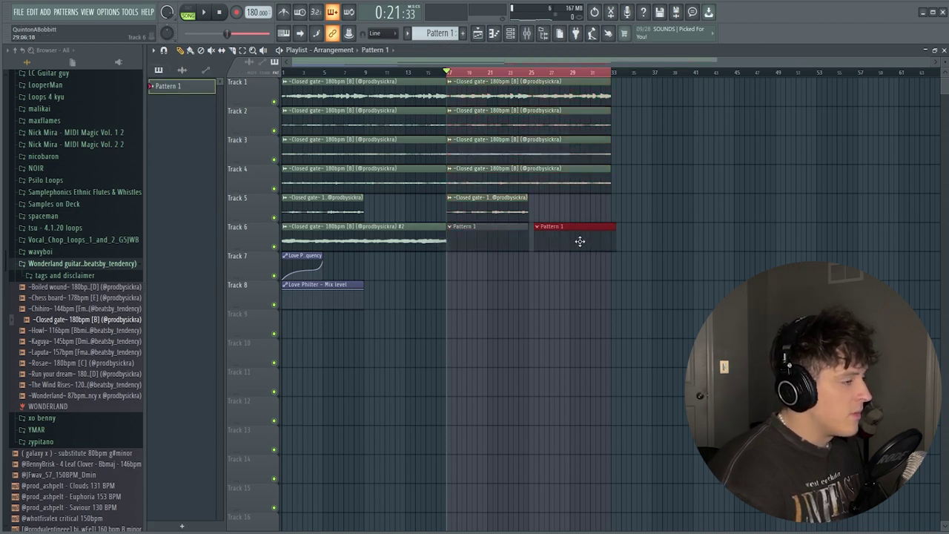
Step: Add clap - das raw from the CLAP folder of CYBER - Drum Kit, under !!QB in !Drums, to the channel rack
click(517, 34)
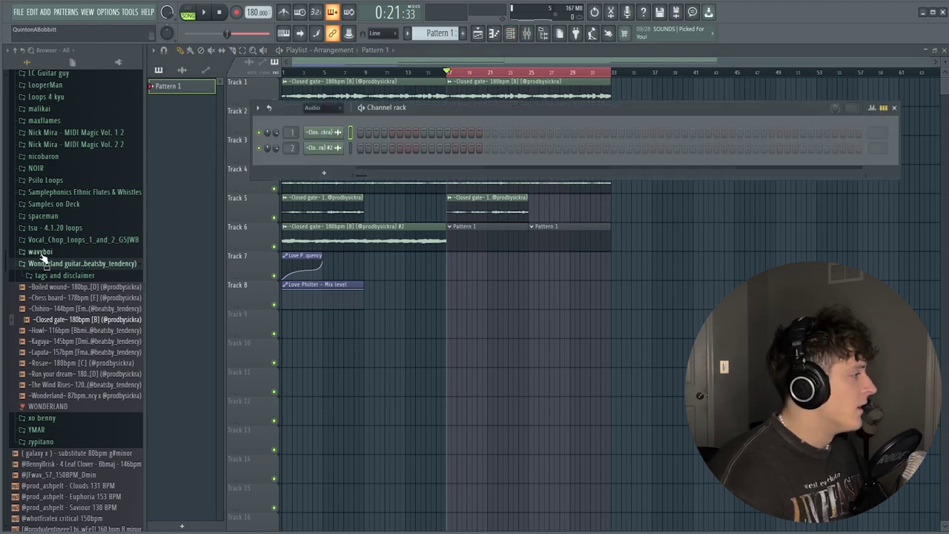
scroll(70, 257, up, 10)
click(33, 174)
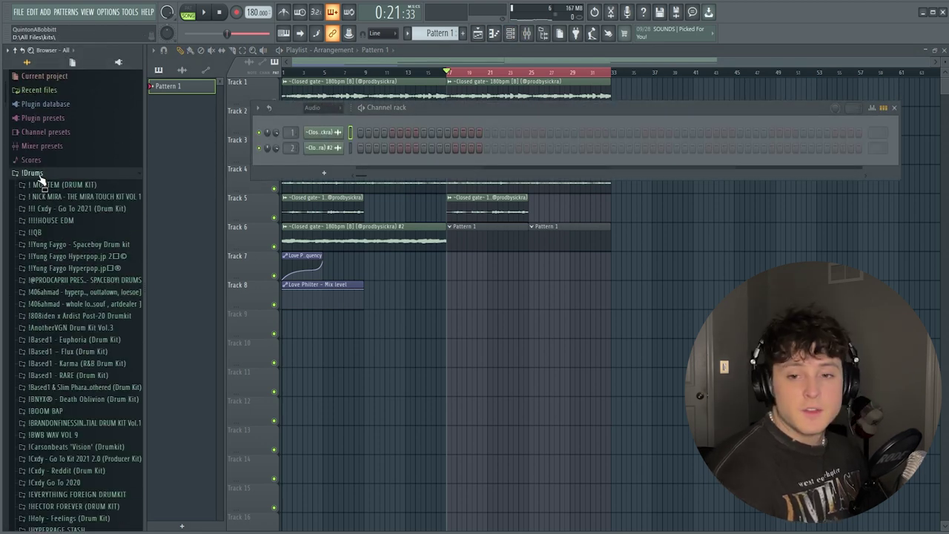
click(34, 233)
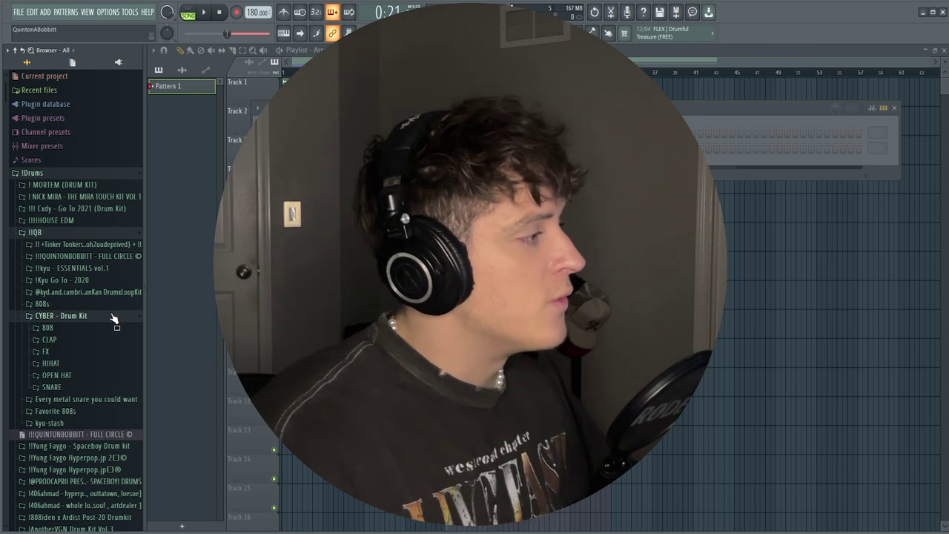
click(68, 341)
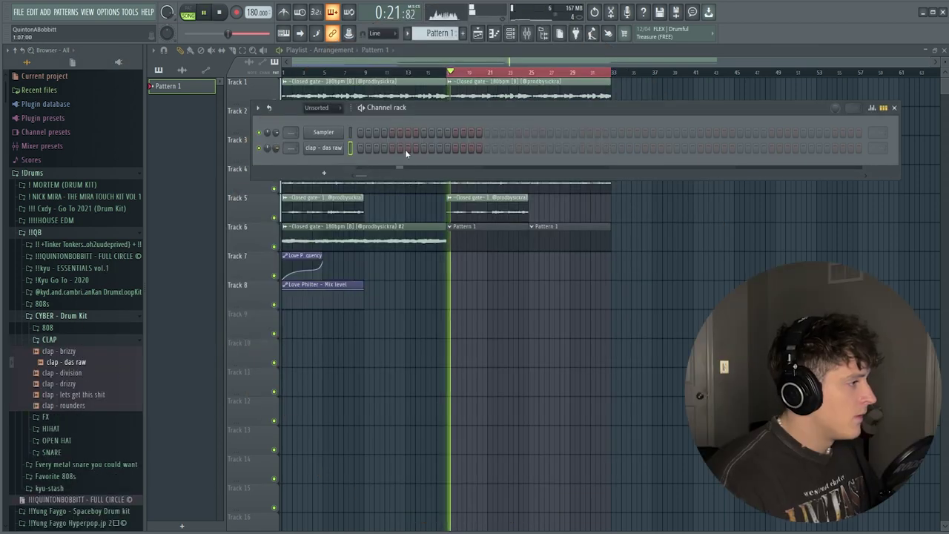
Step: Place a clap - das raw hit on steps 9, 25, 41 and 57, and duplicate the four bars in the piano roll
click(424, 150)
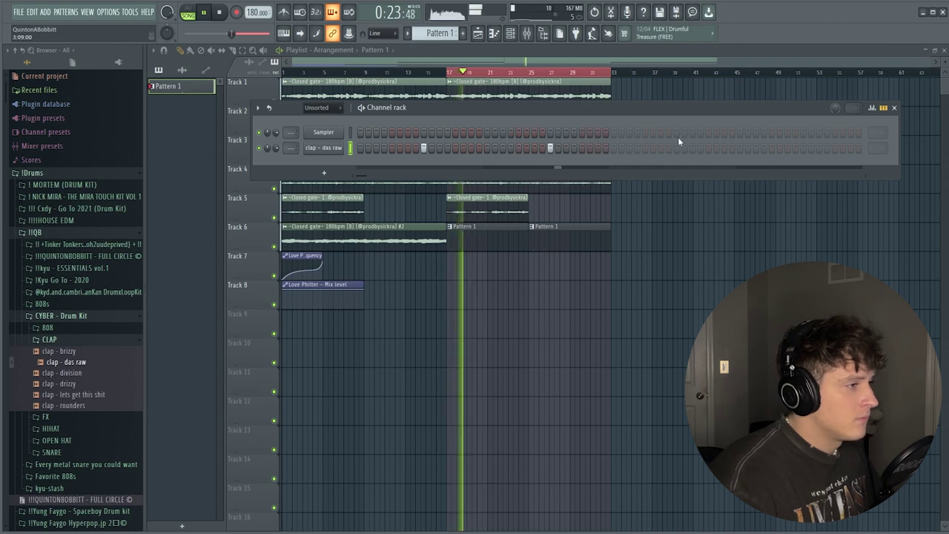
right_click(337, 145)
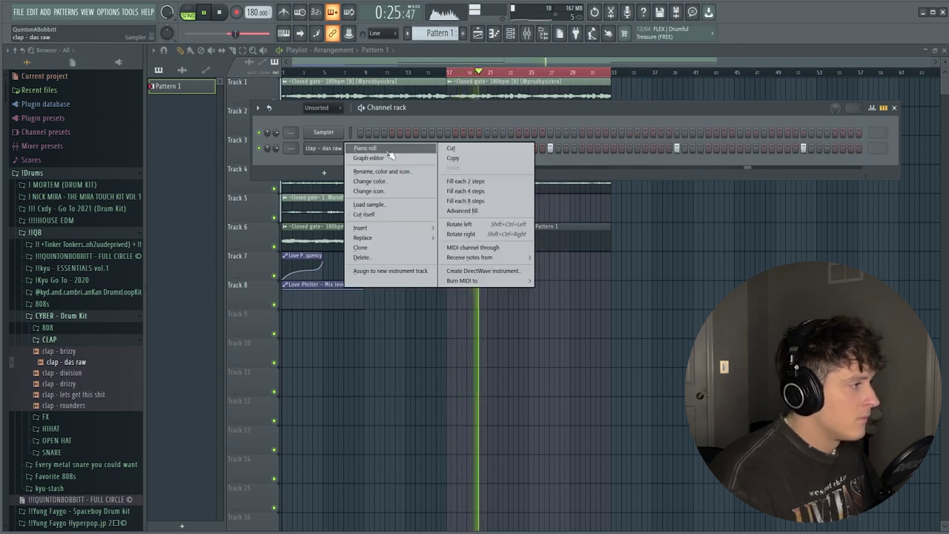
click(367, 148)
key(ctrl+b)
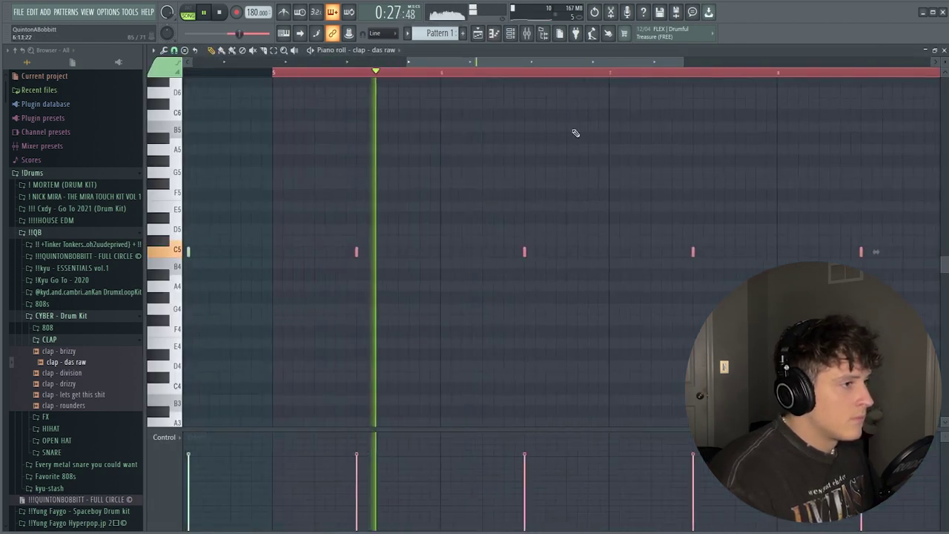
Step: Audition the hi-hats in the kit's HIHAT folder and add hh - tezzy to the channel rack
click(511, 34)
click(52, 339)
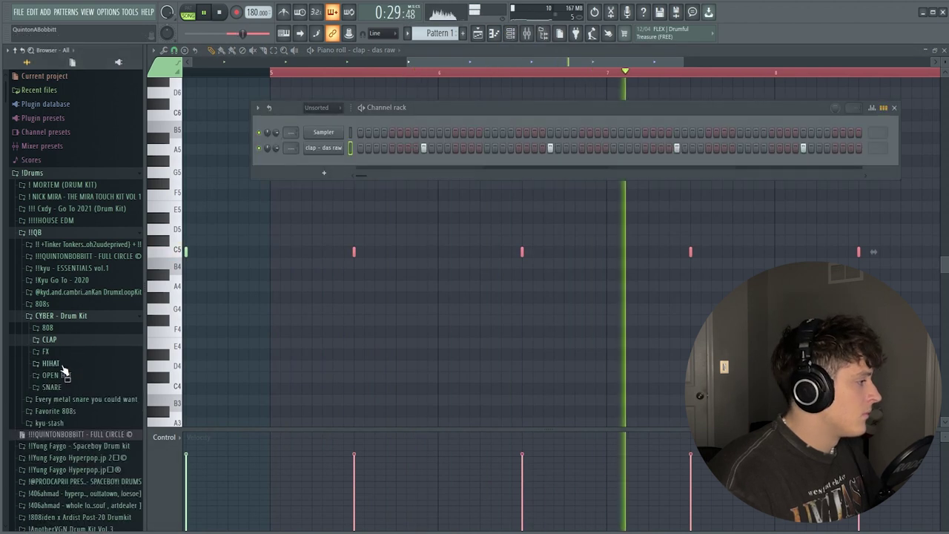
click(52, 364)
click(76, 409)
click(65, 419)
click(69, 400)
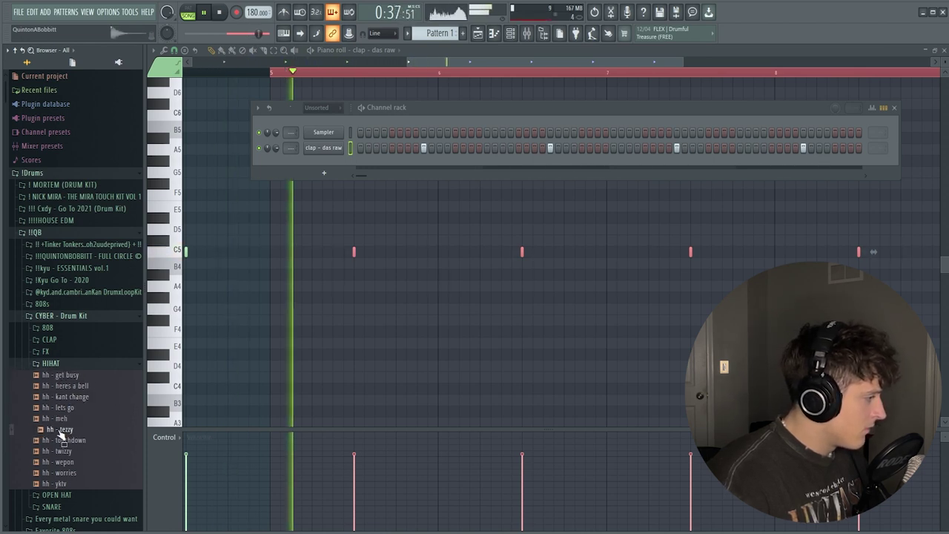
drag(59, 430, 318, 164)
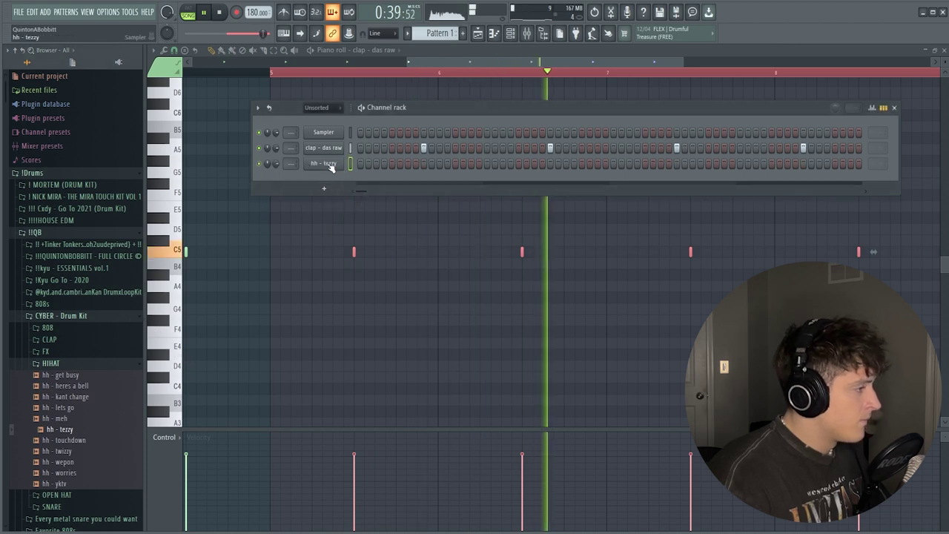
Step: Set the hh - tezzy sample's fade out to about 30% in its sampler settings
click(323, 163)
drag(460, 333, 460, 318)
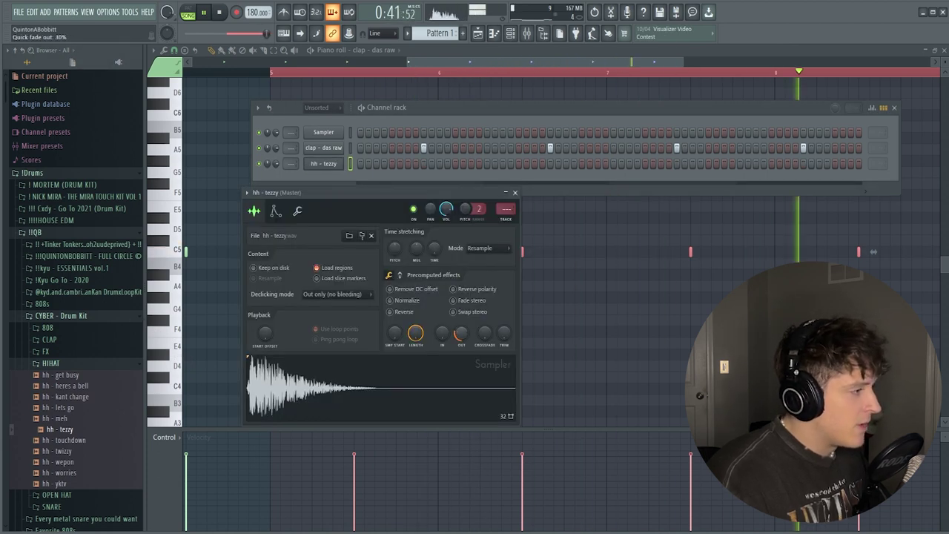
click(515, 192)
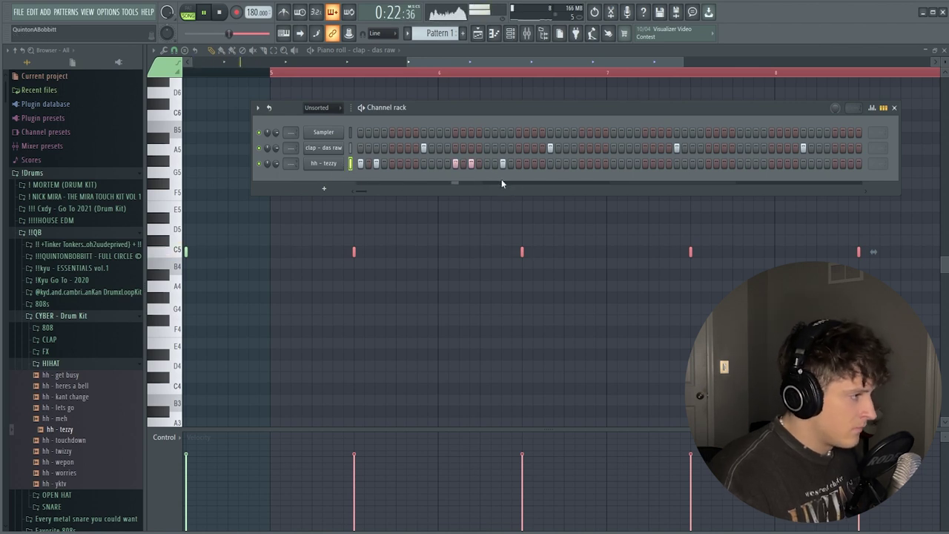
Step: Put hh - tezzy hits on steps 1, 3, 13, 15 and 21, and open its pattern in the piano roll
click(519, 164)
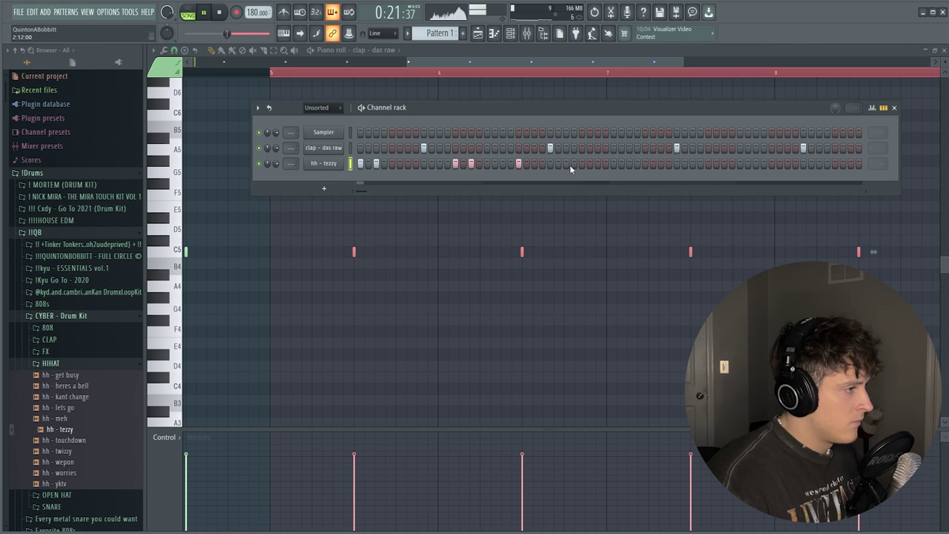
right_click(311, 166)
click(361, 163)
scroll(315, 74, up, 3)
key(space)
key(space)
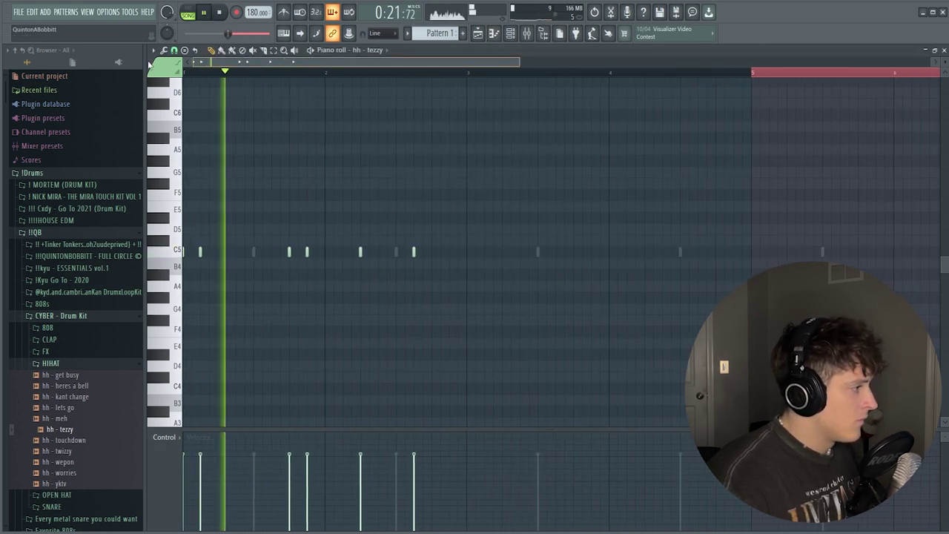
Step: Add C5 hi-hat notes in line with the first two claps and extend the hi-hat pattern across eight bars
click(255, 253)
key(space)
key(space)
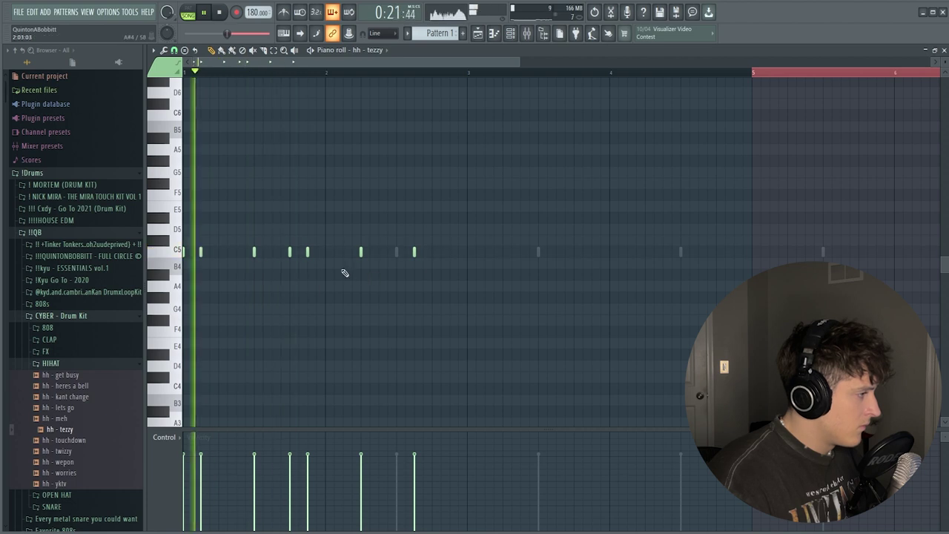
click(397, 252)
key(space)
key(space)
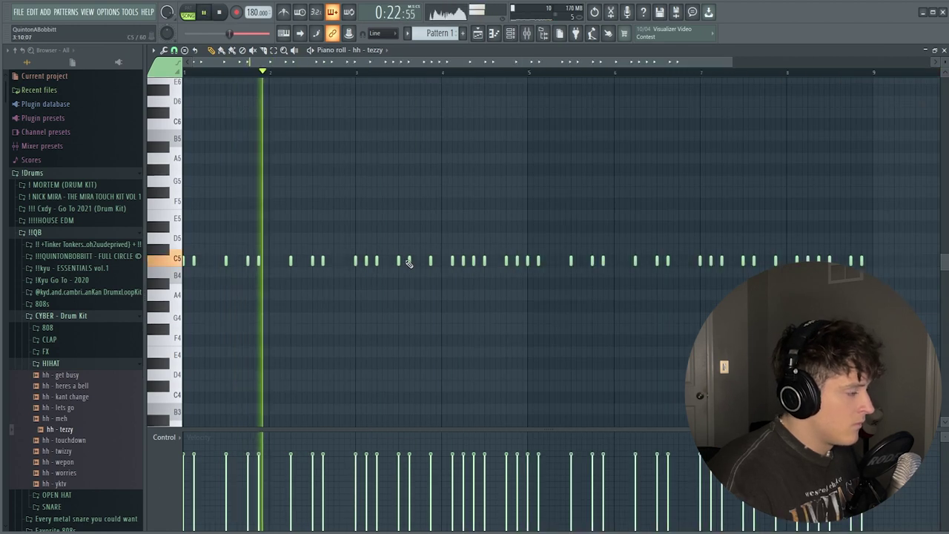
Step: Move one hi-hat note in bar 3 two steps later and delete the hi-hat on the third step of bar 4
drag(409, 261, 420, 263)
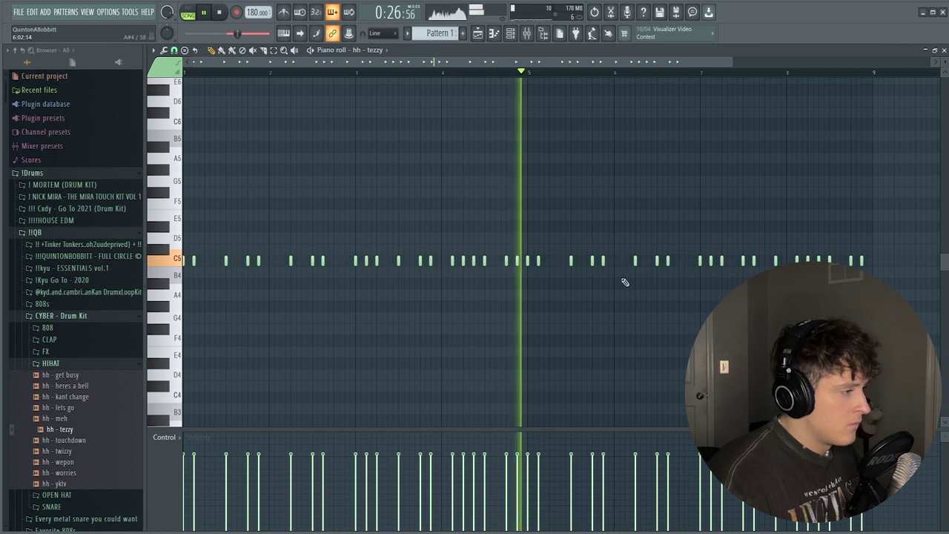
click(425, 68)
key(space)
key(space)
right_click(453, 262)
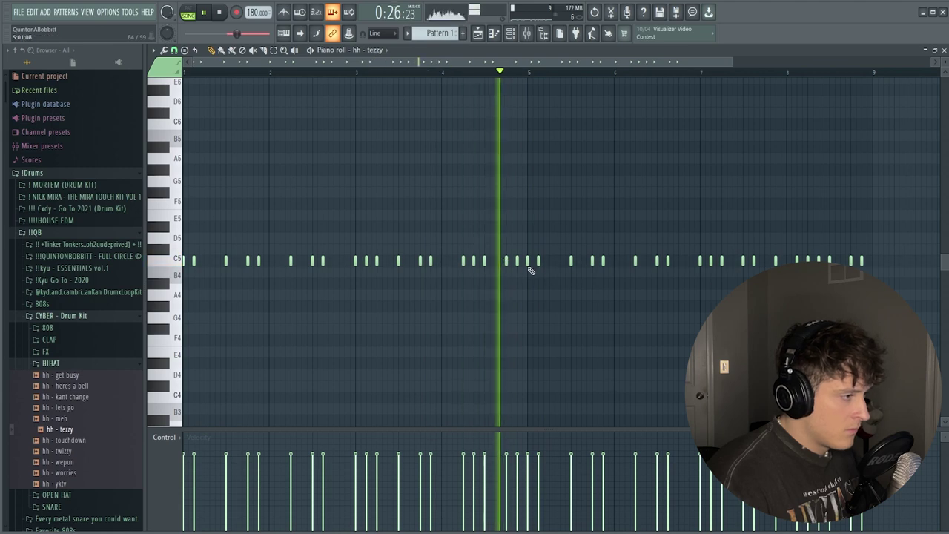
key(space)
Step: Add snare - death, snare - get busy and snare - kant change from the kit's SNARE folder to the channel rack
key(F6)
click(67, 364)
click(70, 390)
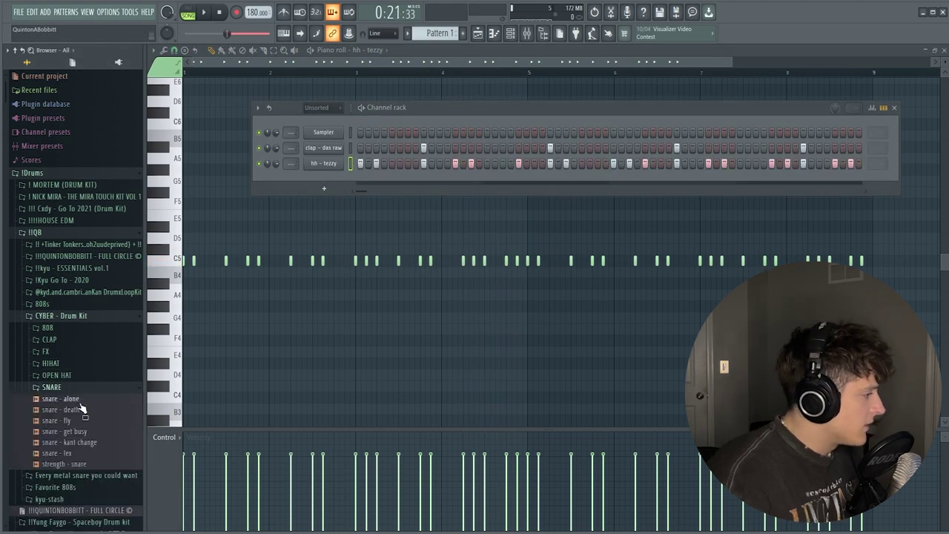
key(space)
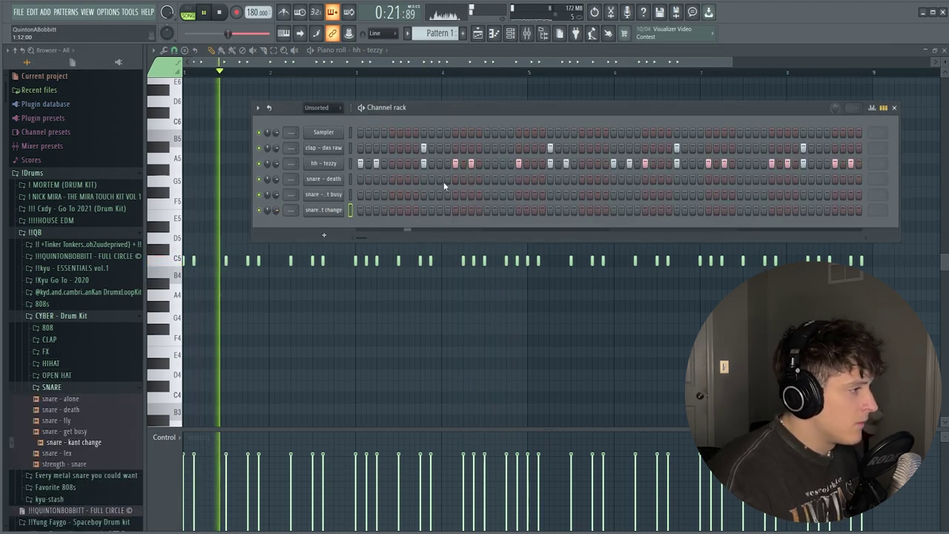
Step: Place snare - death hits on steps 19 and 51, and play the pattern back
key(space)
key(space)
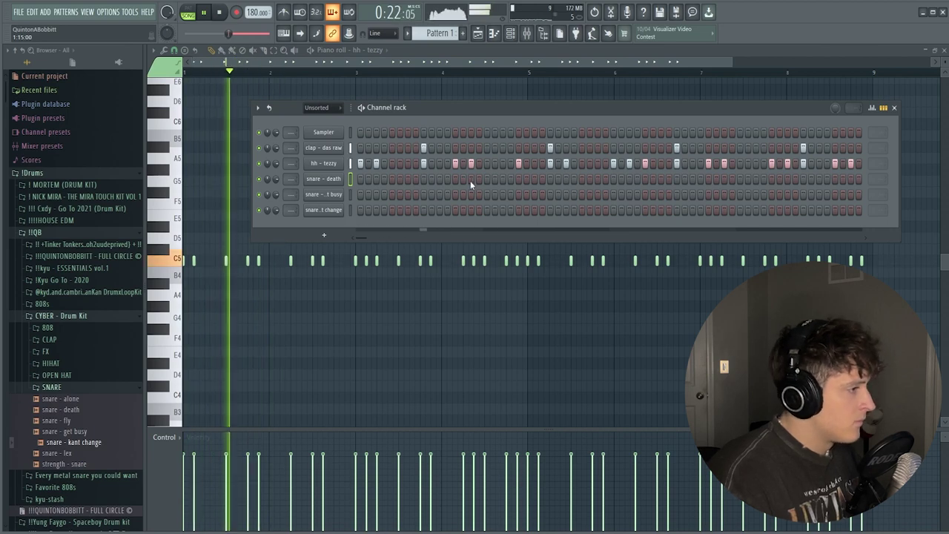
click(502, 179)
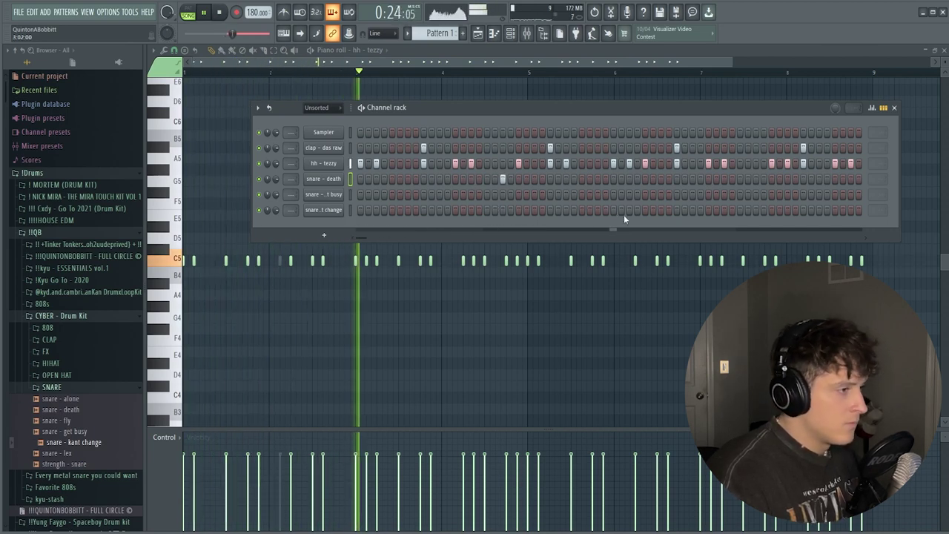
click(756, 178)
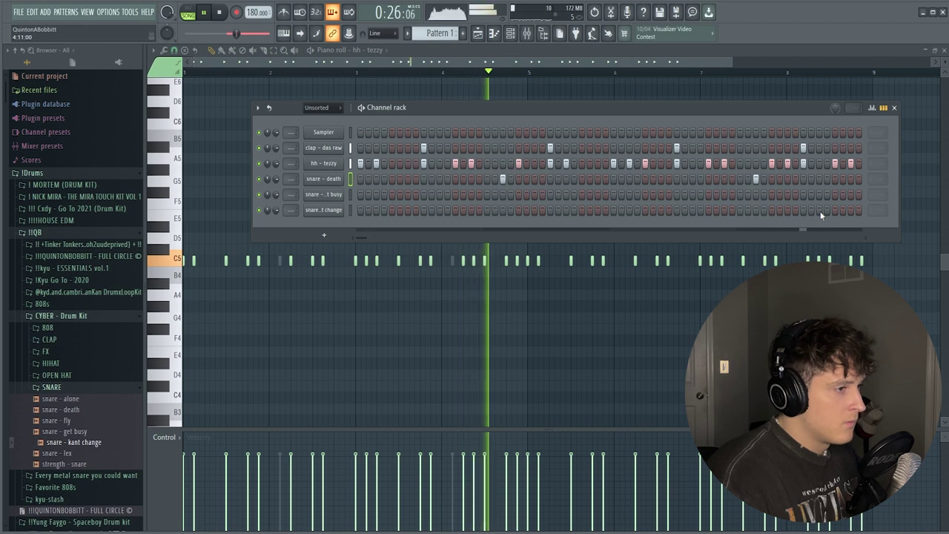
key(space)
key(space)
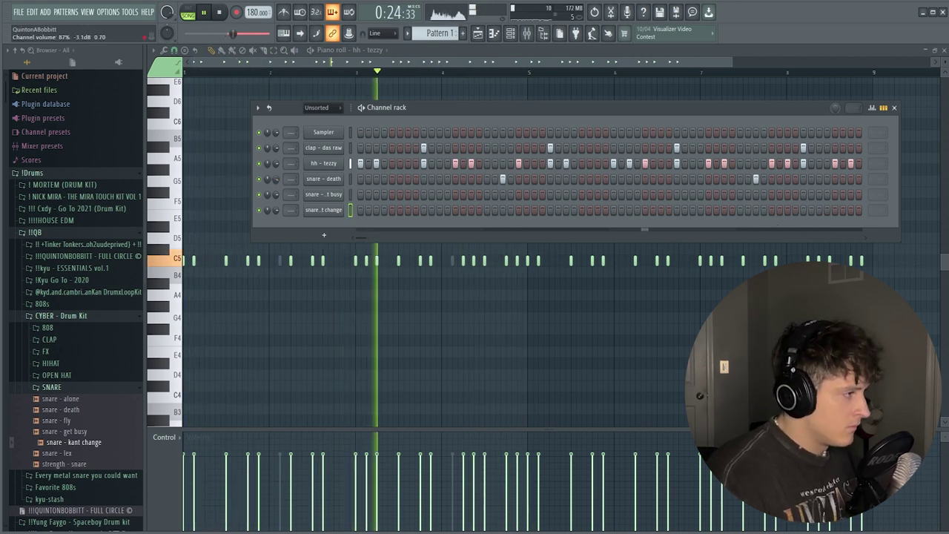
Step: Place a snare - get busy hit on step 63 and add a second one early in bar 5 with a slightly lower velocity
click(850, 194)
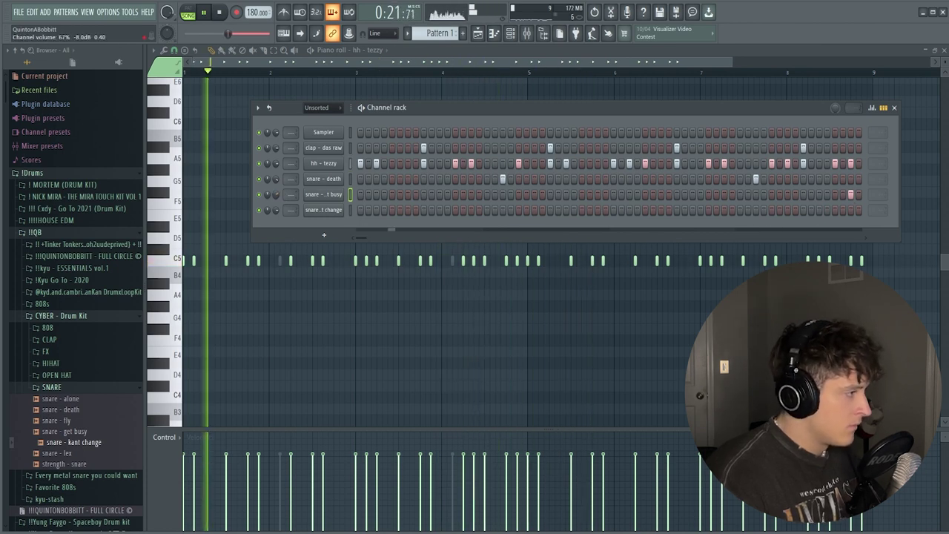
right_click(326, 195)
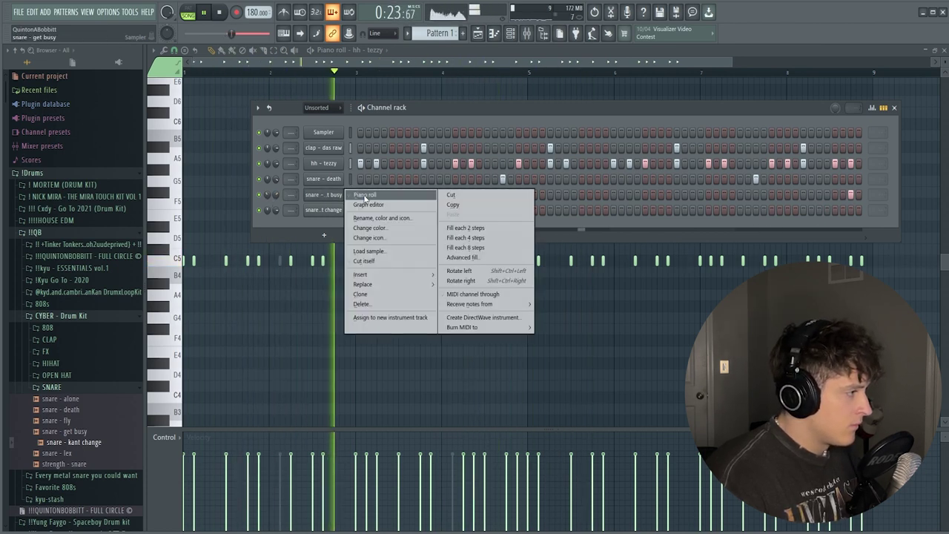
click(371, 216)
scroll(502, 77, down, 2)
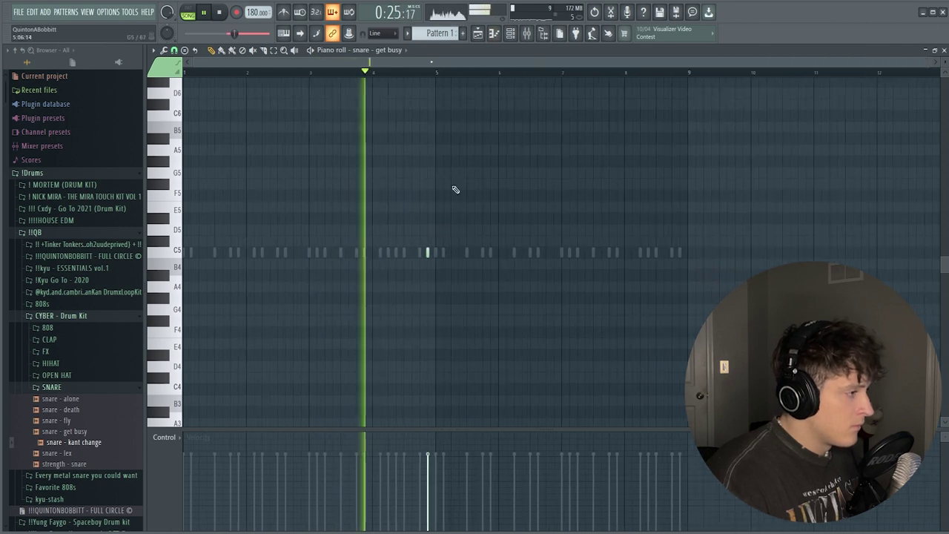
click(443, 253)
click(447, 462)
click(479, 36)
scroll(357, 49, down, 1)
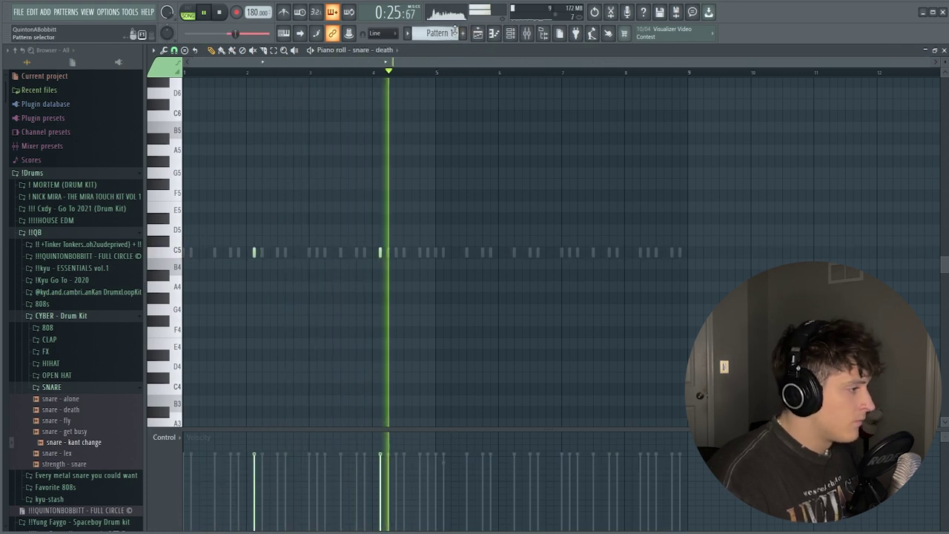
Step: Duplicate the snare - death notes from bars 1–4 into bars 5–8 and add a lower-pitched hit near the end of bar 8
drag(438, 73, 184, 73)
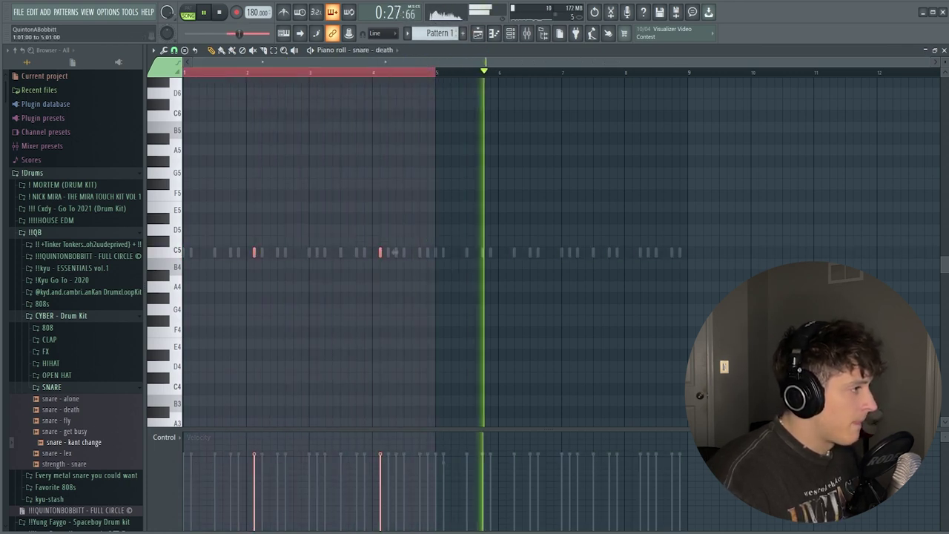
key(ctrl+b)
ctrl+click(473, 178)
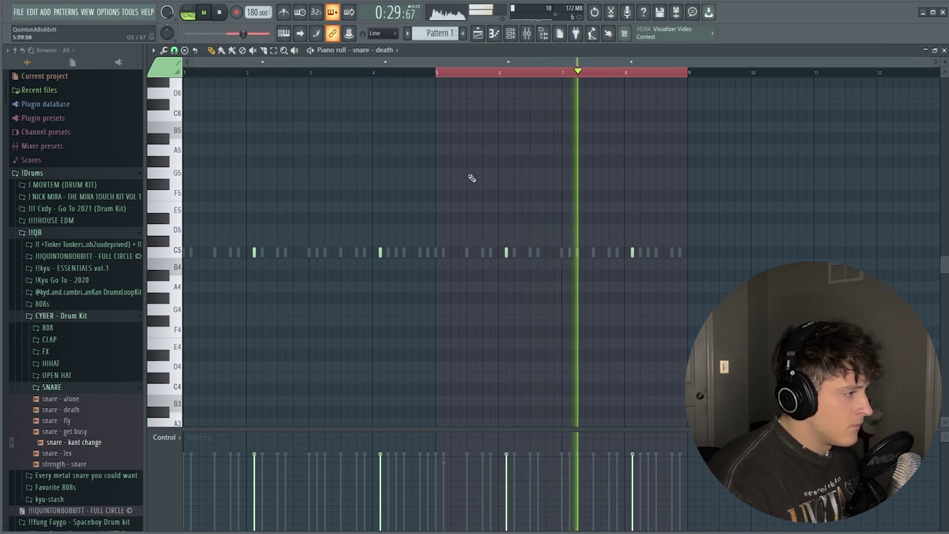
click(678, 275)
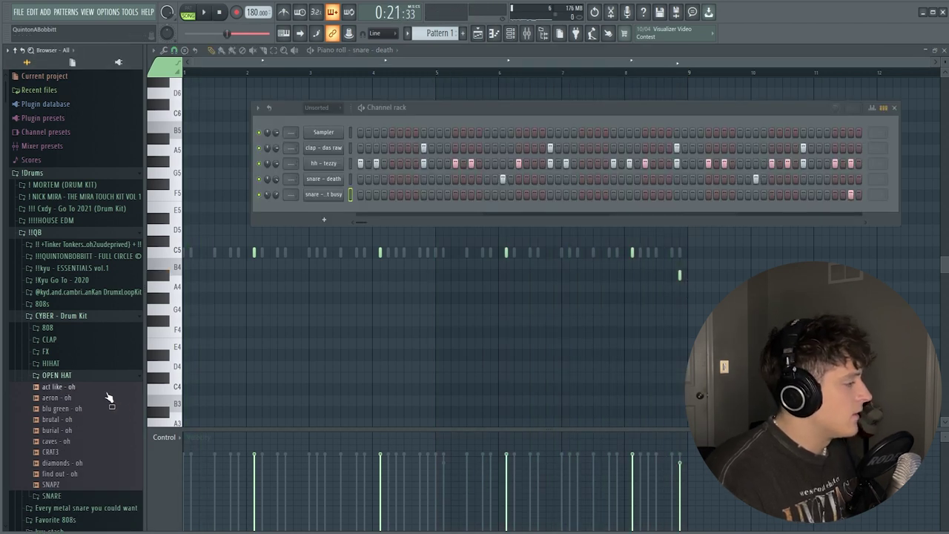
Step: Add the CRAT3 sample from the OPEN HAT folder to the channel rack and place hits on steps 1 and 33 during playback
scroll(107, 398, down, 3)
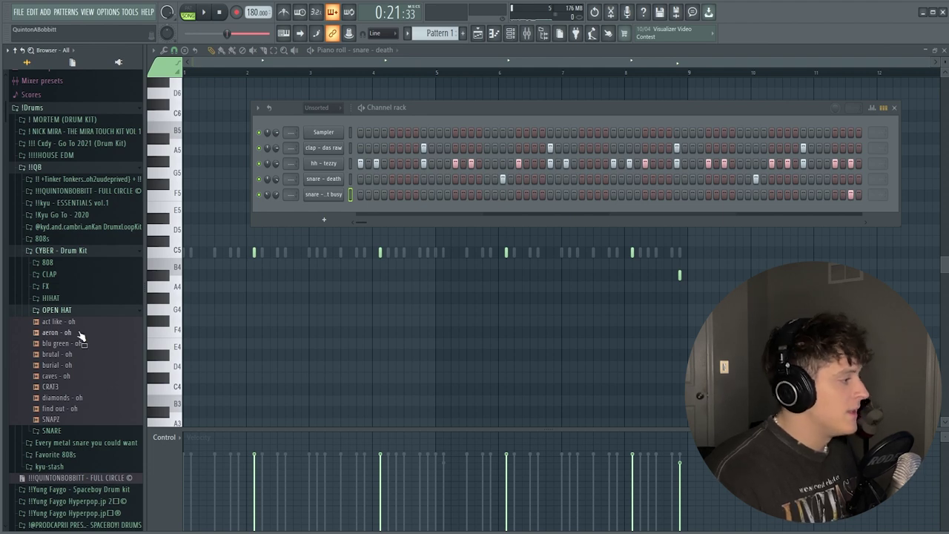
drag(80, 338, 323, 215)
key(space)
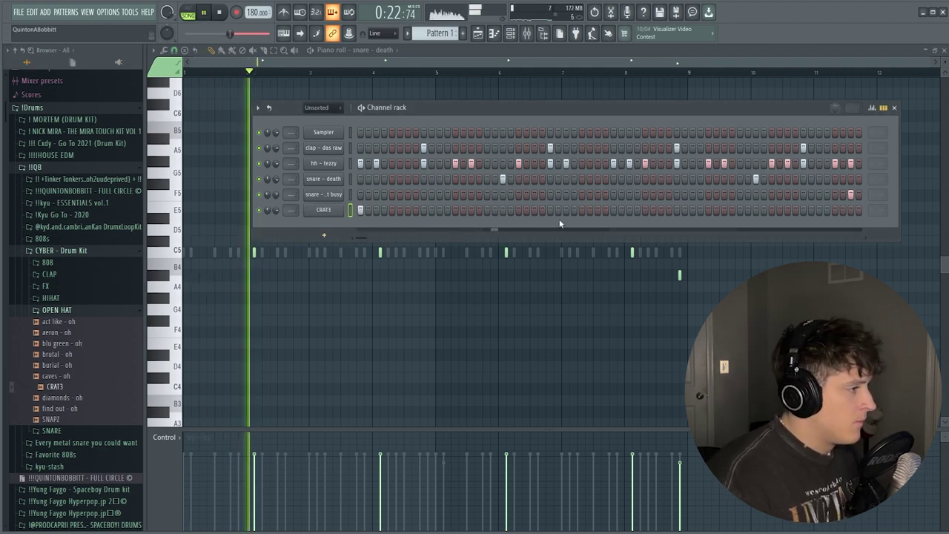
Step: Show the CRAT3 notes in the piano roll and duplicate bars 1–4 into bars 5–8
right_click(315, 210)
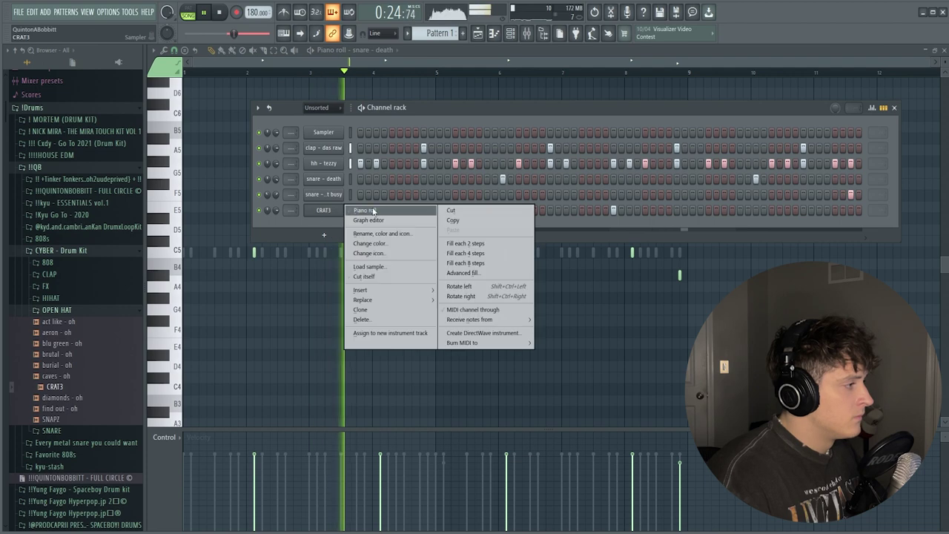
click(304, 214)
drag(541, 72, 896, 72)
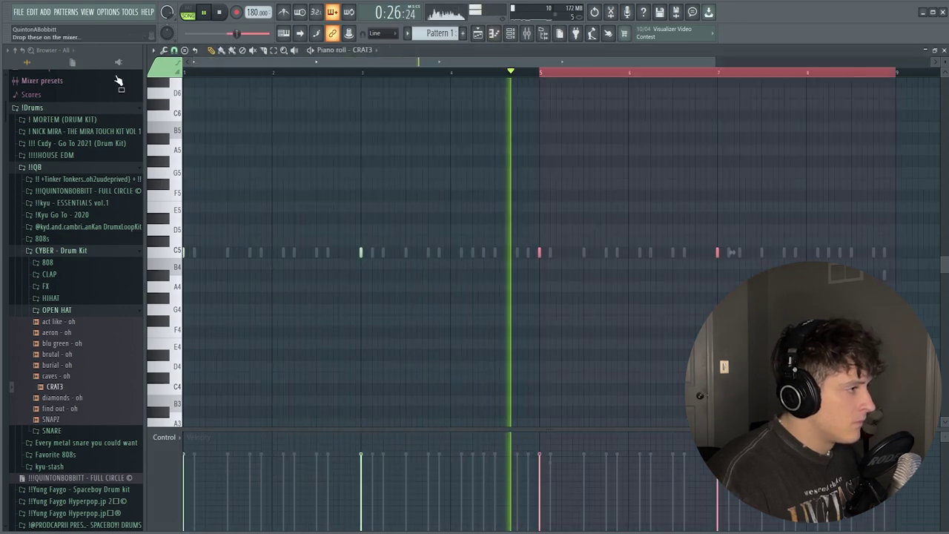
Step: Audition the burial - oh open hat and add it to the channel rack as a new channel below CRAT3
click(53, 365)
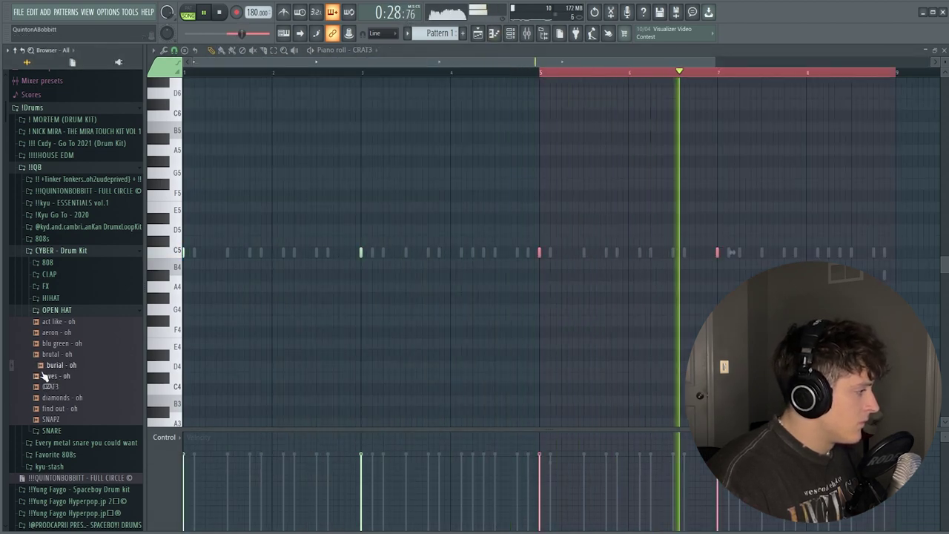
key(space)
key(space)
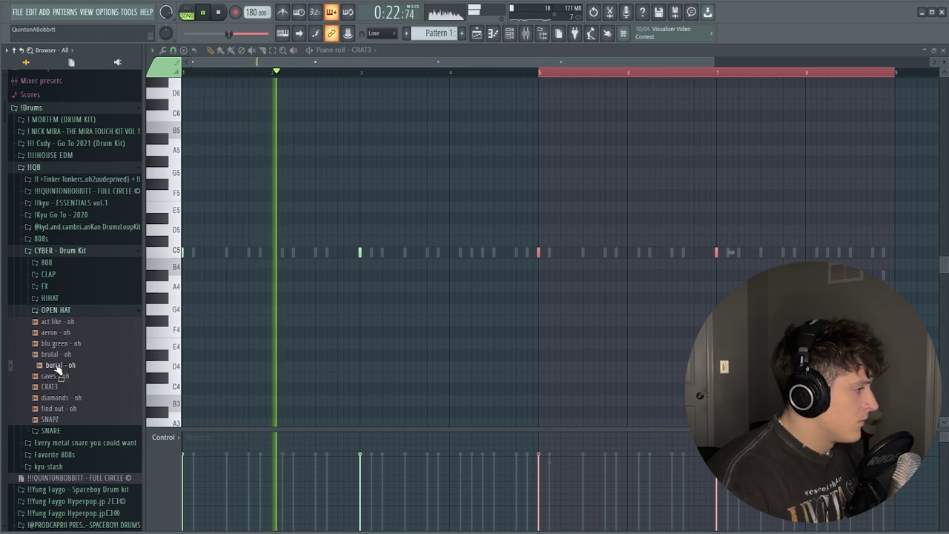
key(F6)
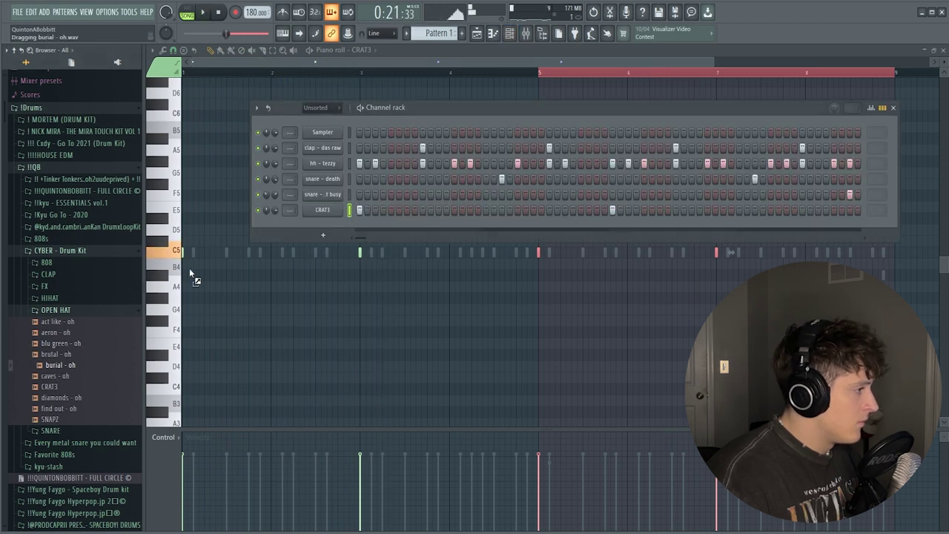
drag(326, 219, 327, 224)
Step: Place burial - oh hits on steps 21 and 53 and duplicate them into bars 5–8
key(space)
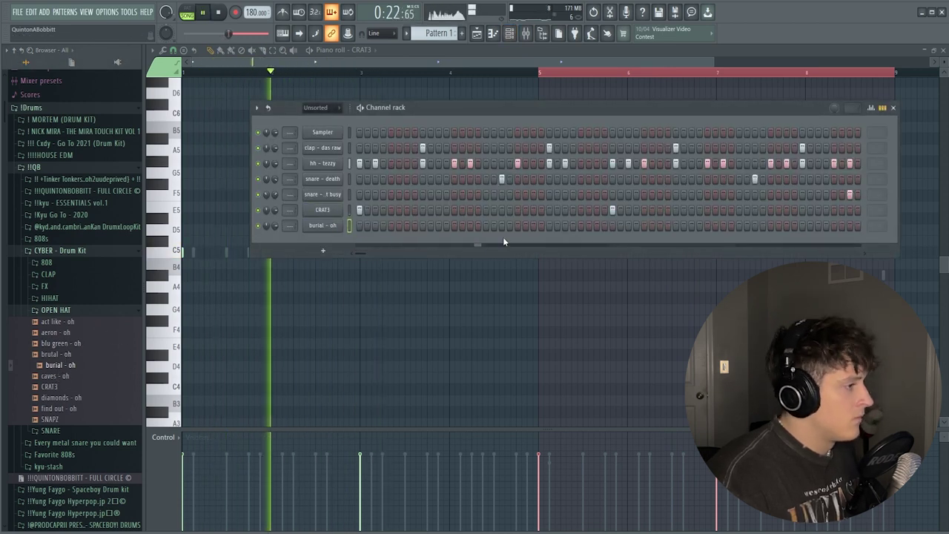
click(770, 225)
key(F6)
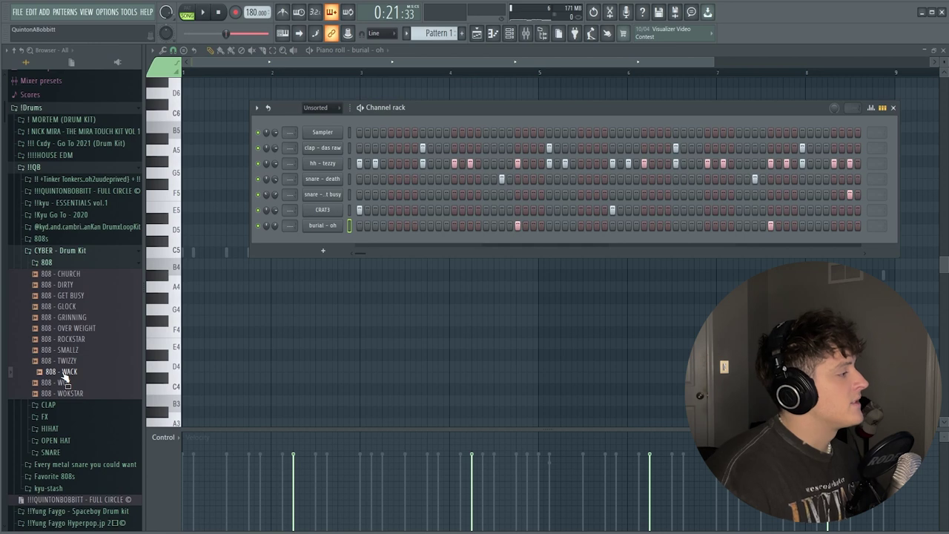
Step: Replace the Sampler channel's sound with 808 - WACK from the kit's 808 folder and remove the channel's extra clone
right_click(335, 134)
click(361, 232)
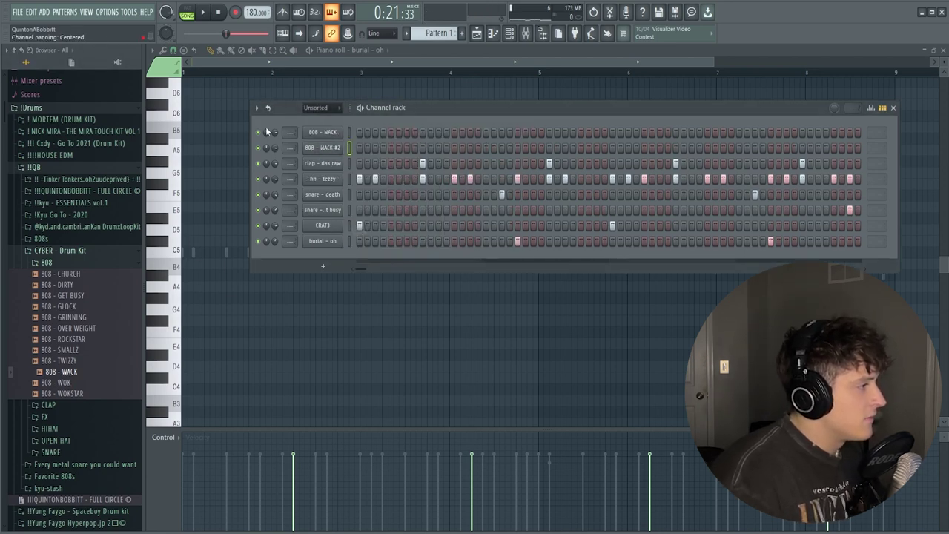
right_click(340, 145)
click(378, 260)
right_click(313, 133)
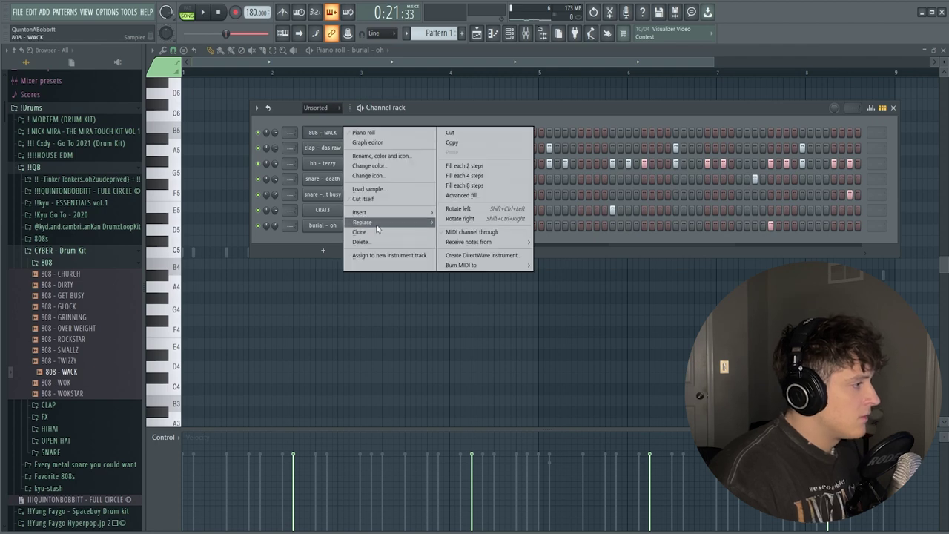
key(Escape)
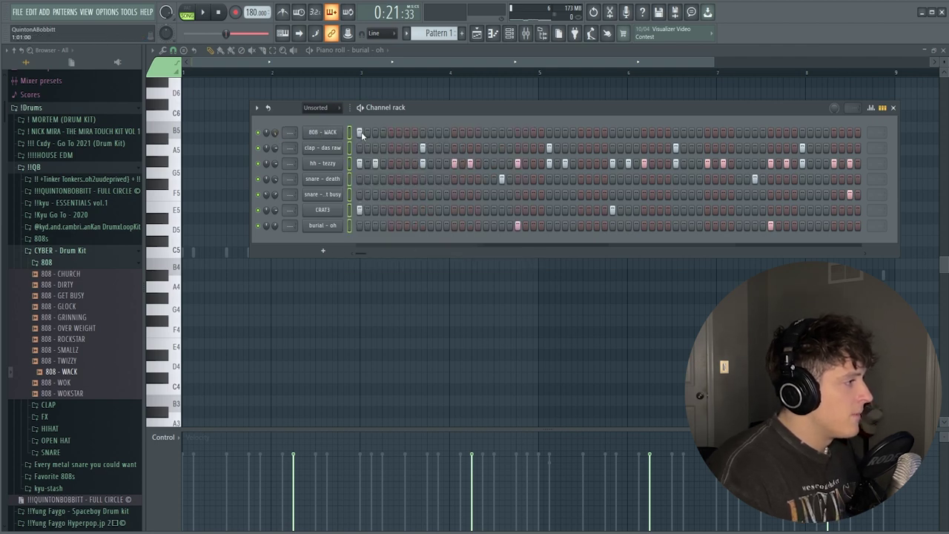
Step: Place an 808 - WACK hit on step 1 and open that channel's notes in the piano roll
right_click(335, 134)
click(479, 34)
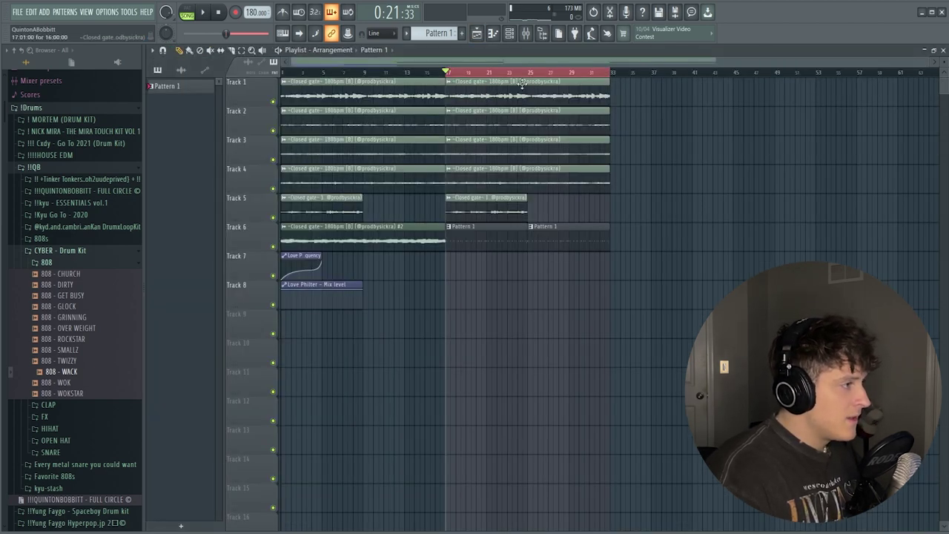
click(510, 34)
right_click(338, 132)
click(360, 135)
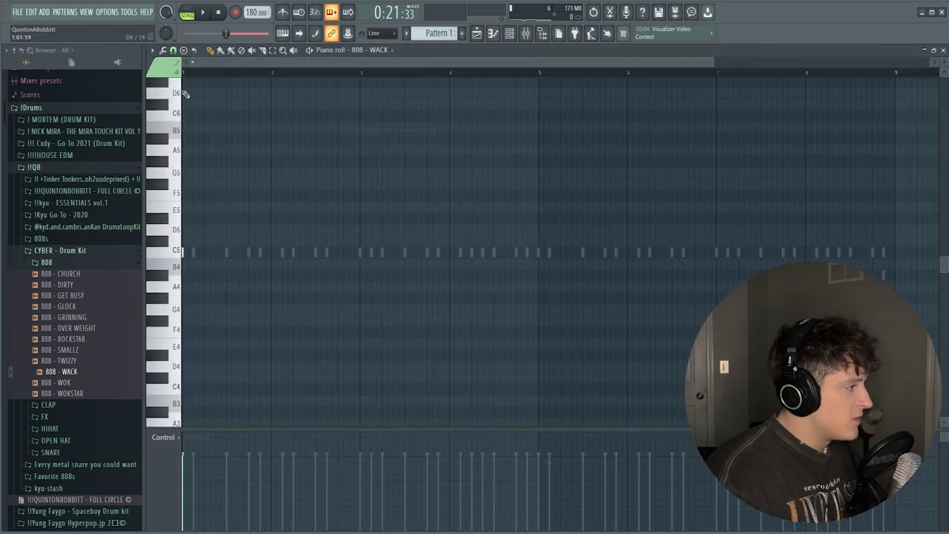
Step: Move the first 808 - WACK note to B5 and set the scale highlighting to B Major
scroll(203, 243, down, 1)
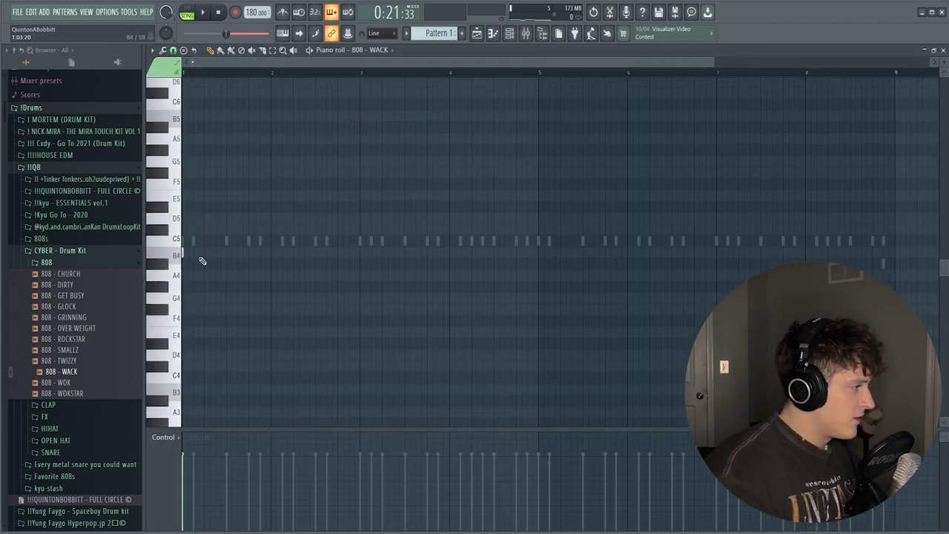
scroll(198, 250, up, 3)
click(152, 51)
mouse_move(203, 105)
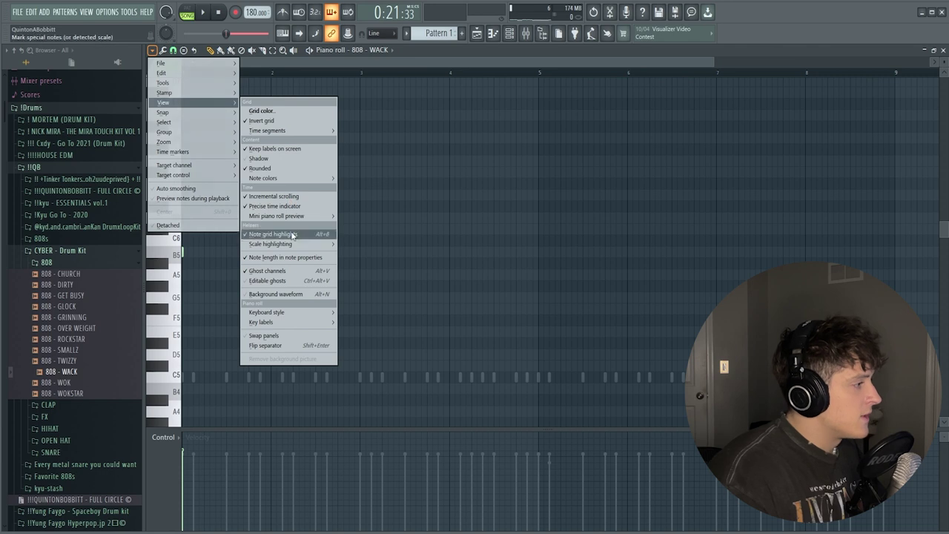
mouse_move(293, 246)
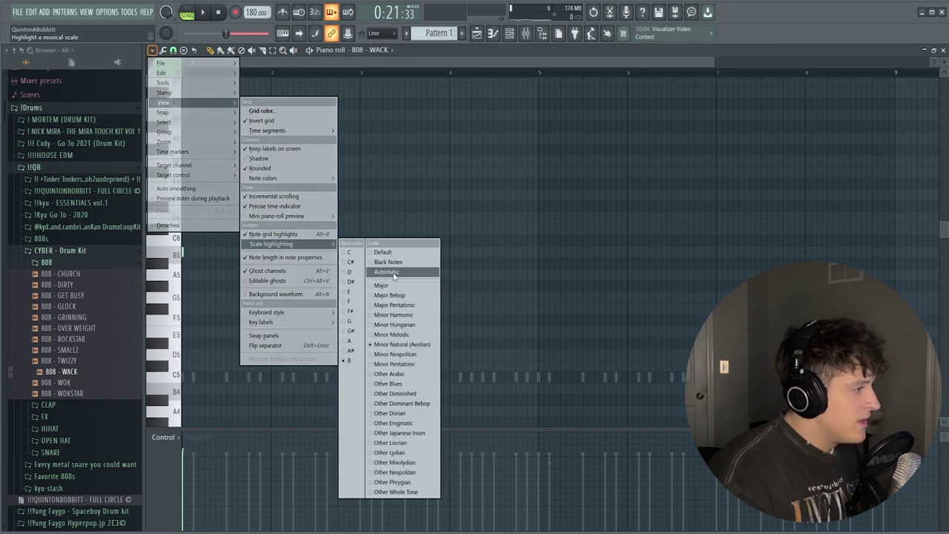
click(442, 280)
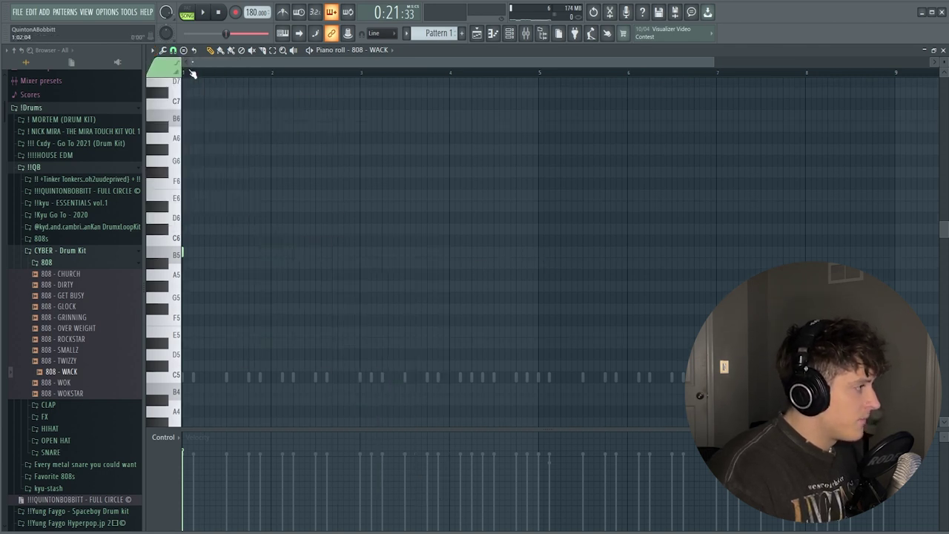
Step: Place 808 notes at B6 on bar 1 and D7 on step 5 of bar 2, with scale highlighting set to Minor Natural (Aeolian)
scroll(191, 73, up, 3)
click(152, 49)
mouse_move(198, 107)
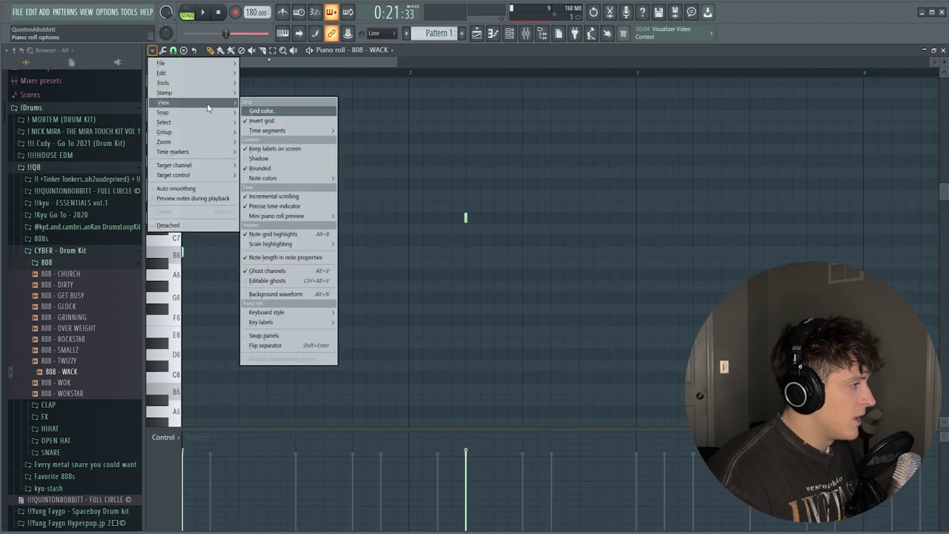
mouse_move(319, 247)
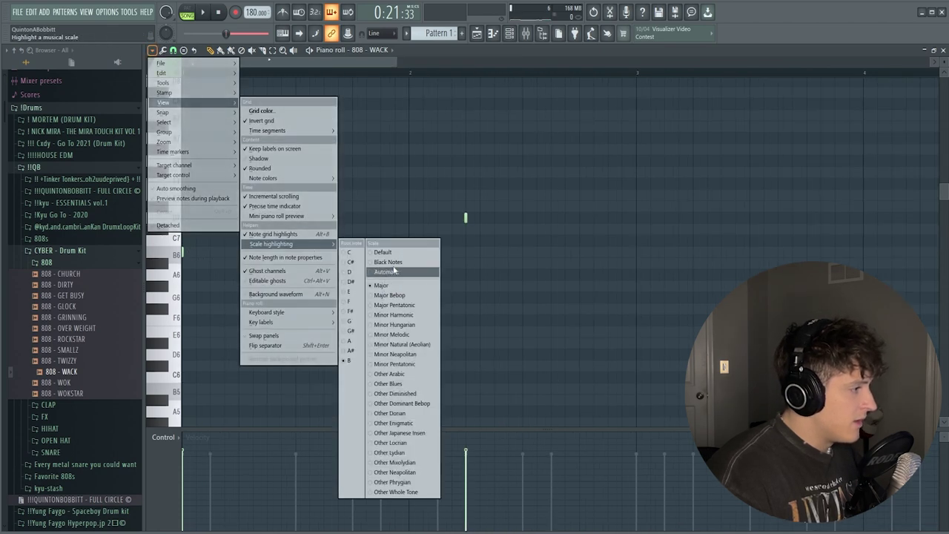
click(417, 348)
Step: Play the pattern back and add a second D7 808 note on step 11 of bar 2
key(space)
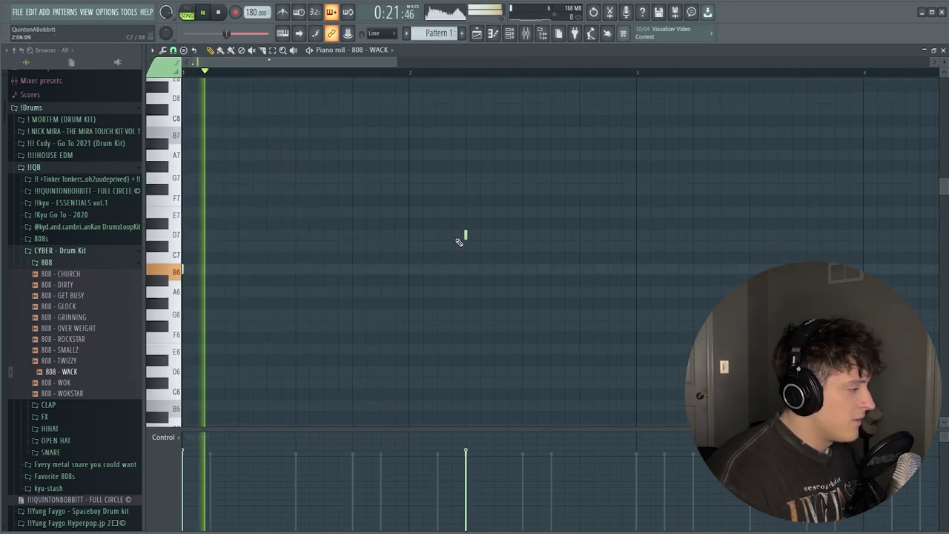
scroll(269, 75, down, 2)
click(461, 236)
key(space)
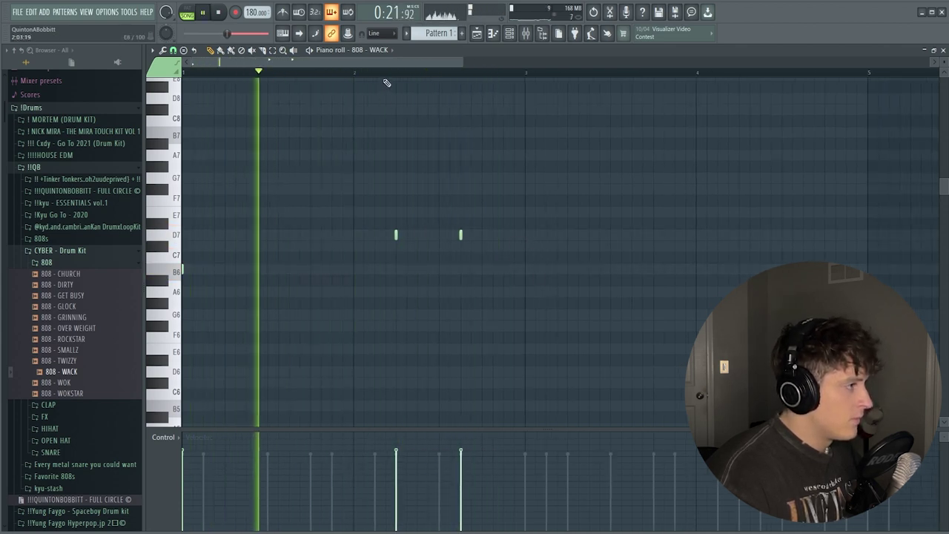
Step: Listen to the 808 line and add a G6 note at the start of bar 3
scroll(386, 80, down, 3)
scroll(386, 78, down, 2)
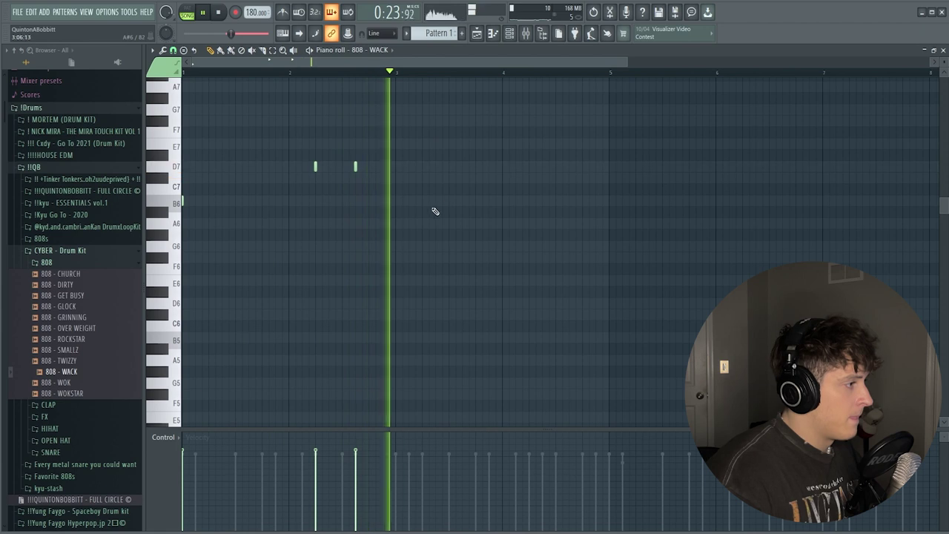
key(space)
scroll(378, 77, down, 1)
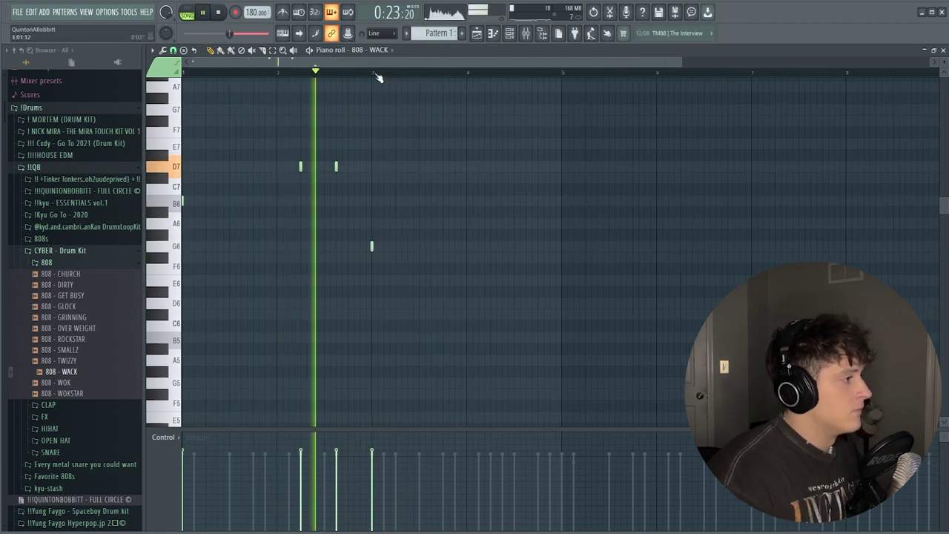
Step: Try the bar 3 808 note at F#6 during playback and return it to G6
key(space)
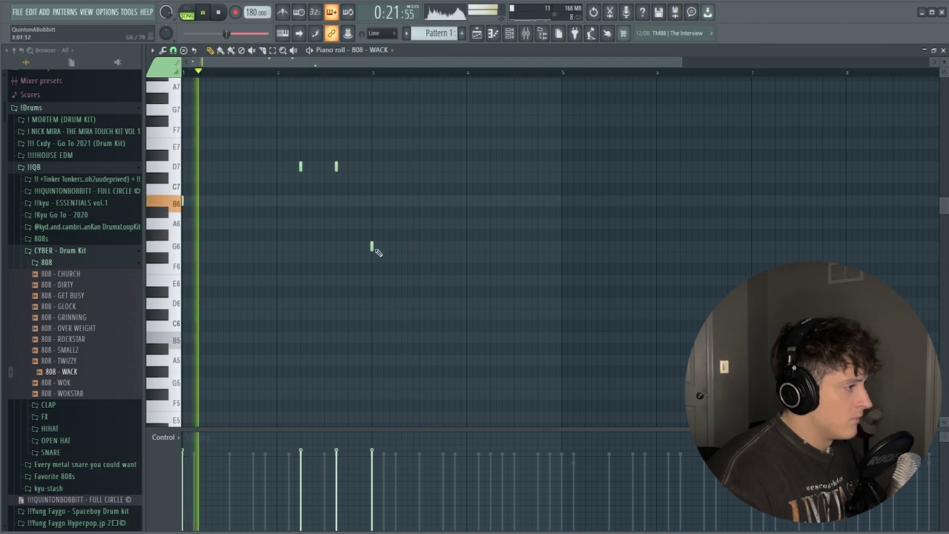
drag(377, 252, 371, 258)
scroll(351, 71, up, 2)
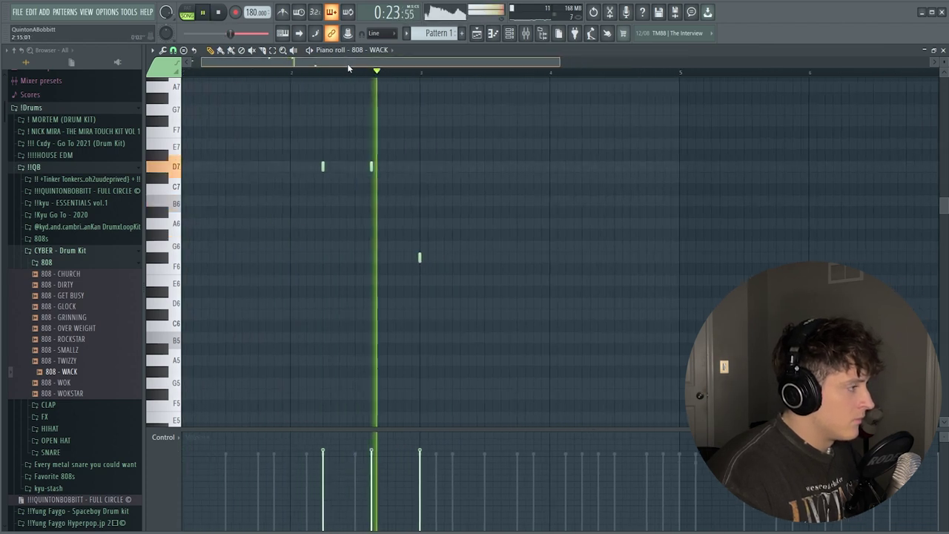
click(416, 262)
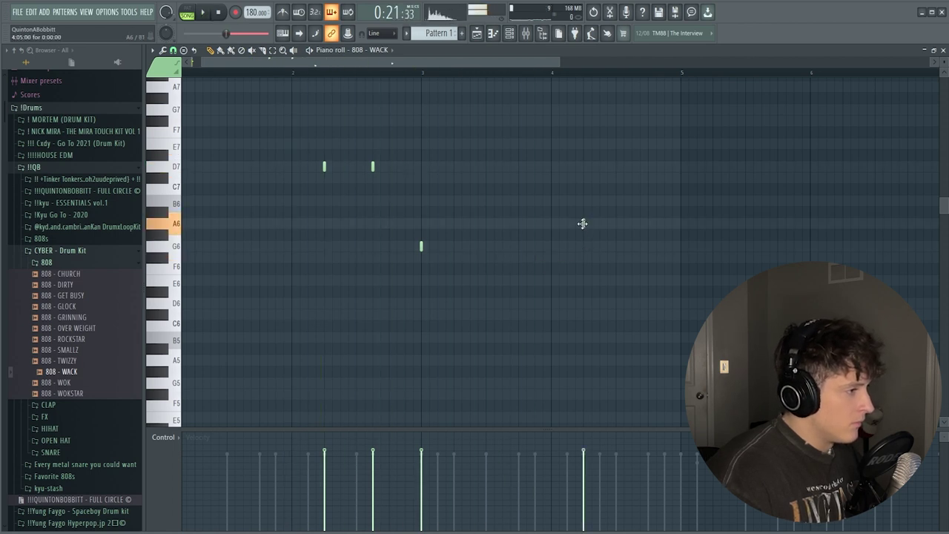
Step: Add A6 808 notes on steps 5 and 11 of bar 4 and a G6 note on step 15 of bar 3
scroll(398, 84, down, 2)
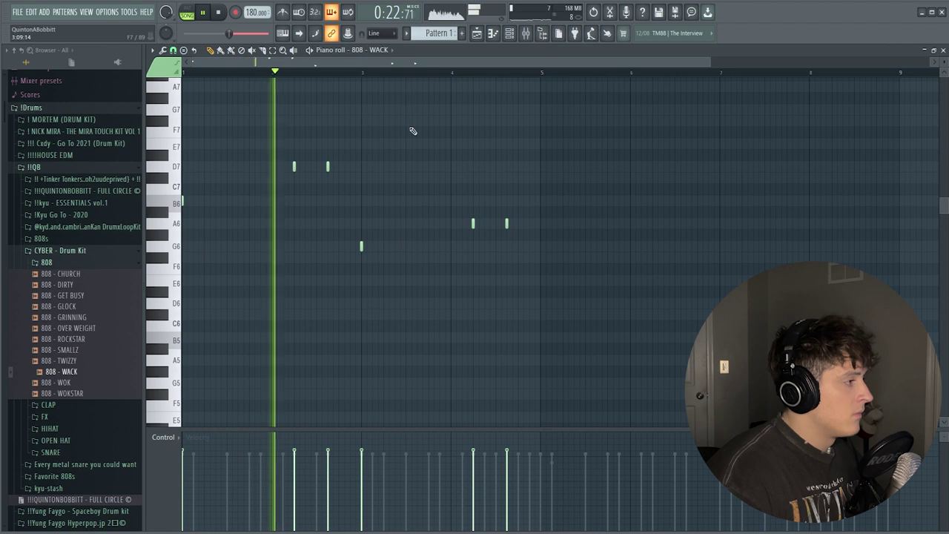
click(439, 247)
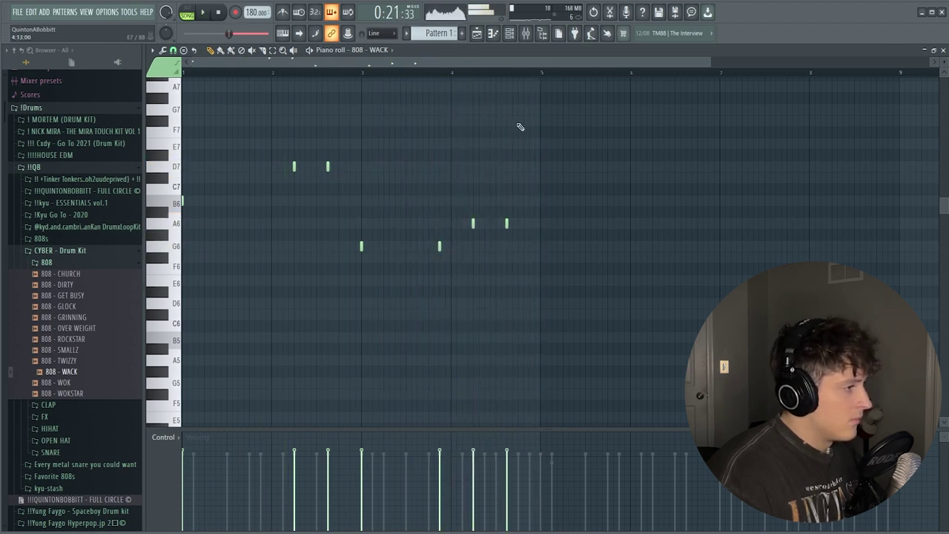
Step: Lower all 808 notes by two octaves and raise the two G notes in bar 3 by one octave
key(ctrl+Down)
key(ctrl+Down)
key(space)
drag(327, 286, 448, 330)
key(ctrl+Up)
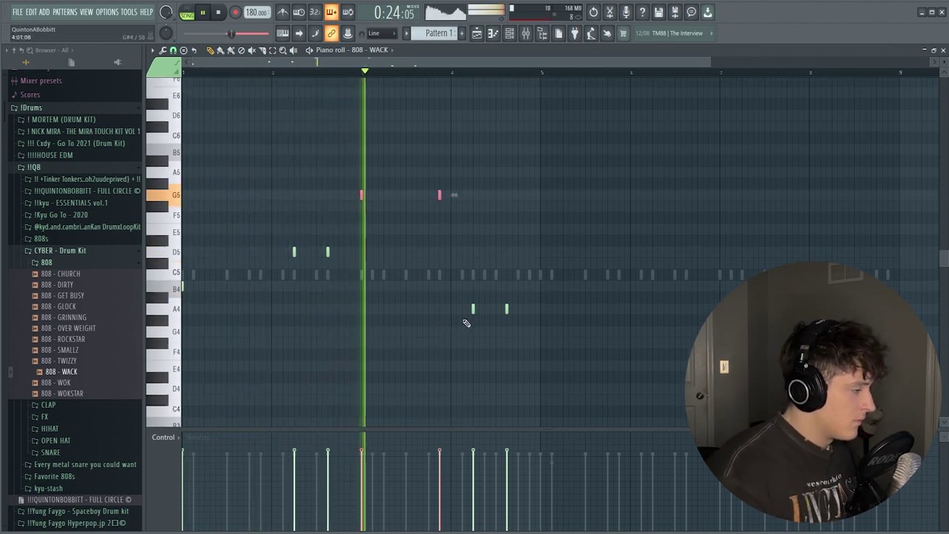
ctrl+click(397, 323)
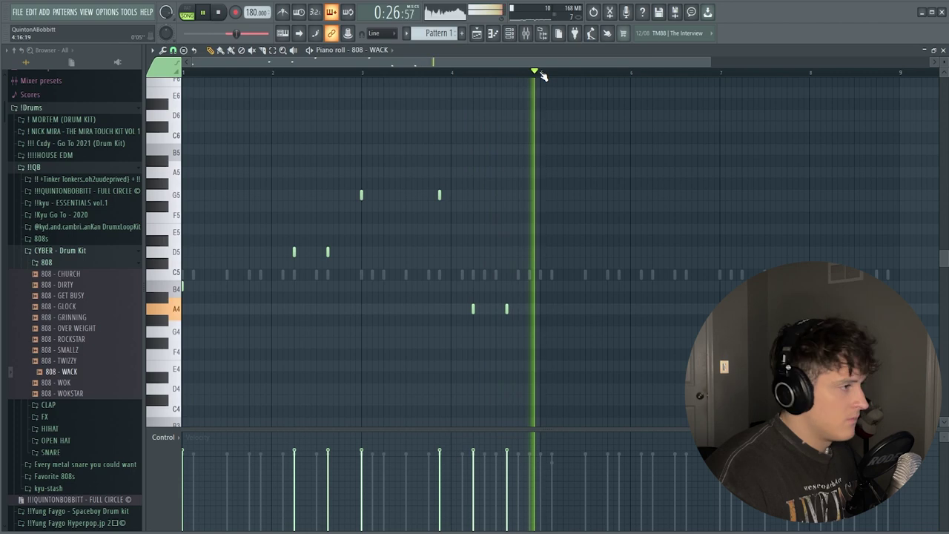
Step: Duplicate the whole four-bar 808 line into bars 5–8
key(ctrl+a)
key(ctrl+b)
key(space)
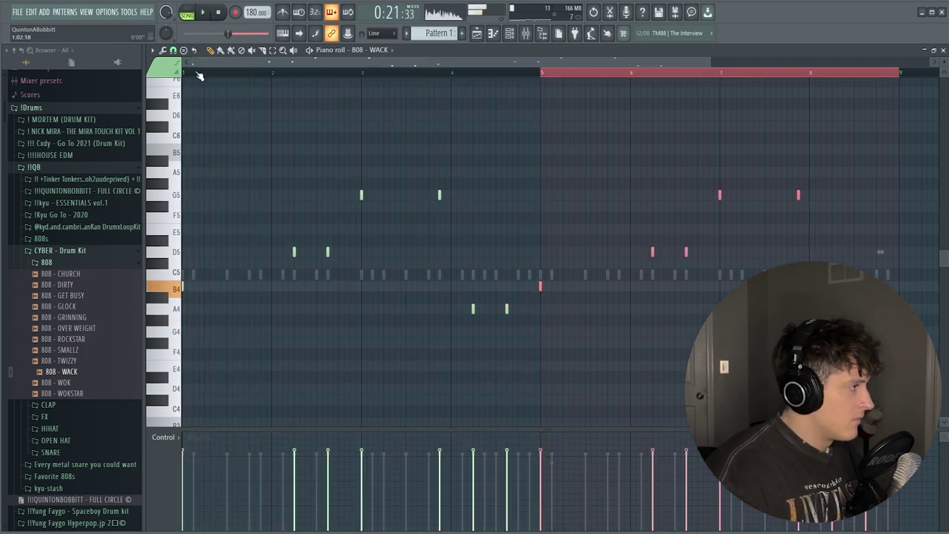
Step: Deselect the 808 notes and lengthen every note so each one lasts until the next begins
key(ctrl+d)
key(ctrl+l)
scroll(285, 73, down, 4)
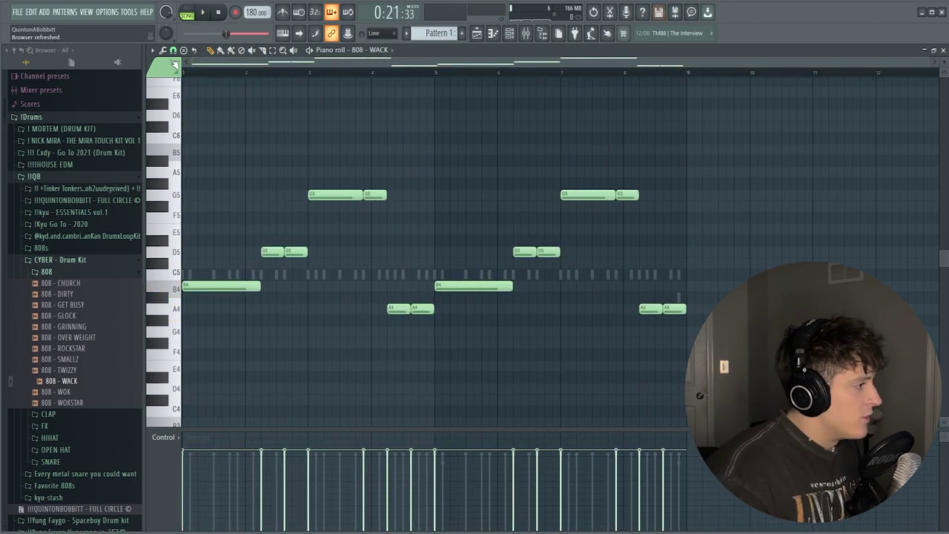
Step: Slice the second D5 note of bar 6 into four notes, beginning with two very short ones, and play it back
scroll(678, 77, up, 4)
scroll(679, 80, up, 3)
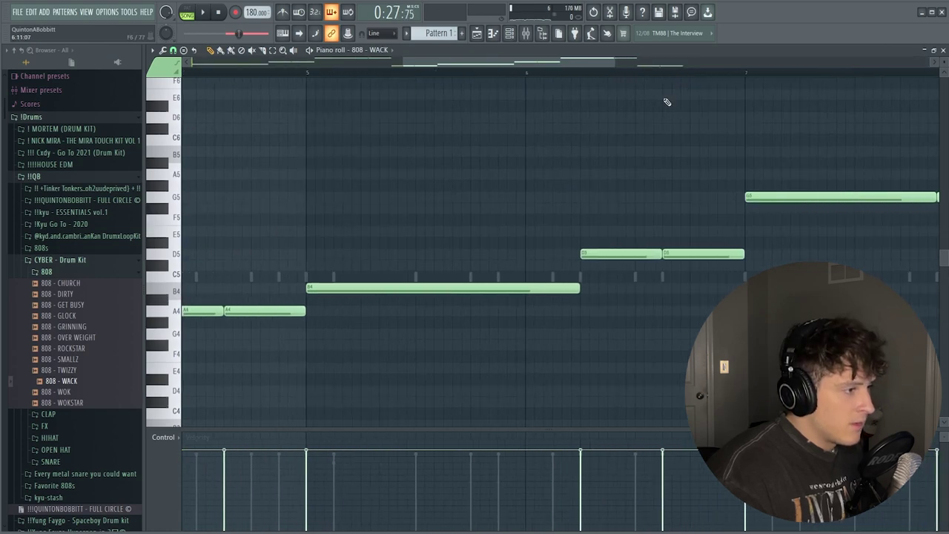
key(space)
key(space)
key(space)
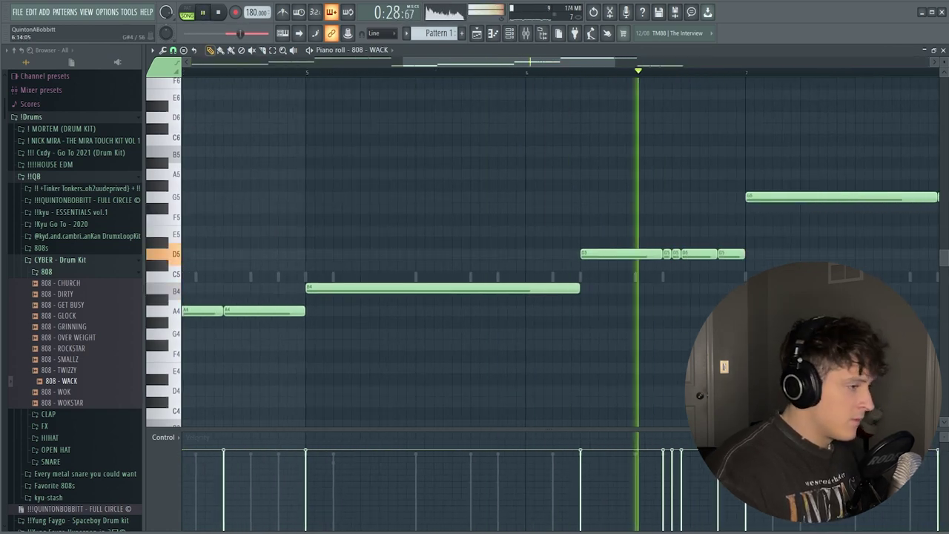
scroll(475, 76, down, 3)
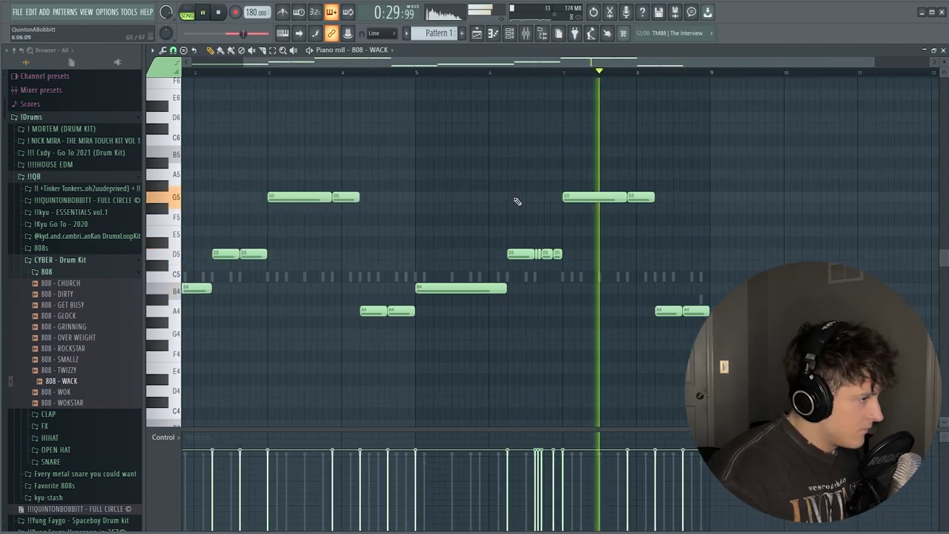
Step: Slice the long G5 808 note in bar 7 at step 7
scroll(590, 77, up, 2)
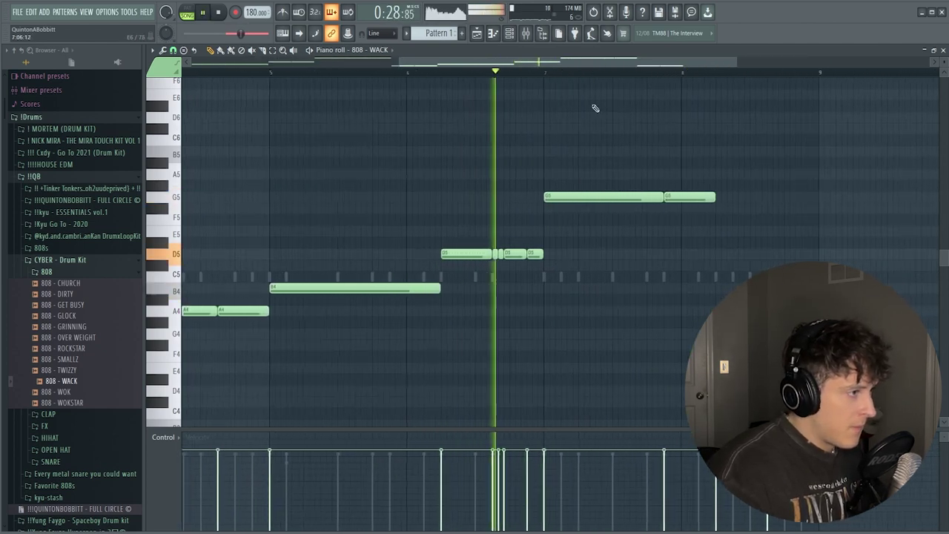
key(c)
click(599, 199)
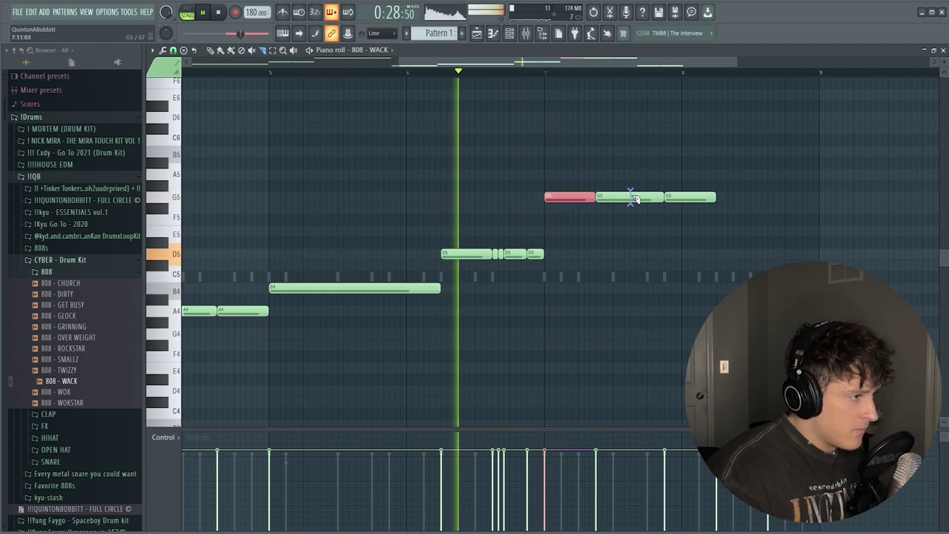
click(631, 197)
key(space)
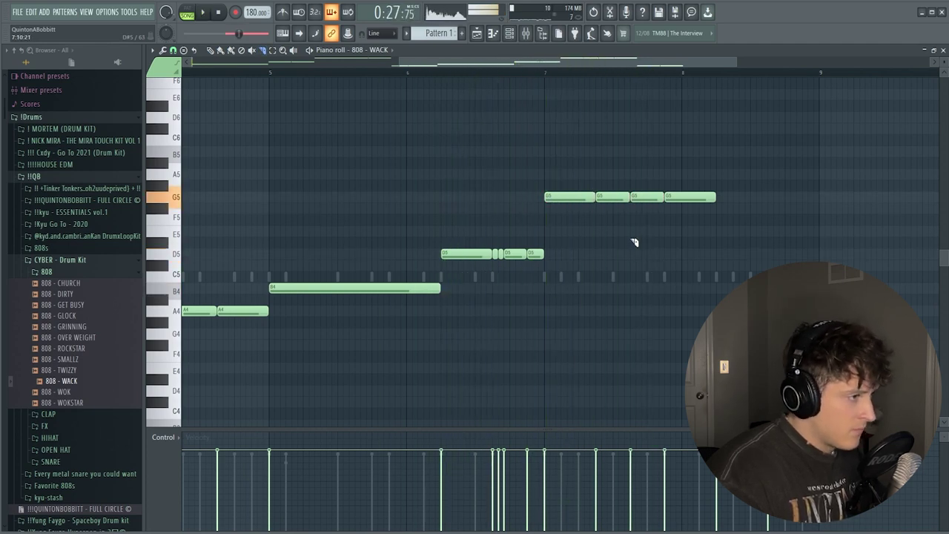
key(ctrl+z)
Step: Slice the long G5 note at step 13 of bar 7 and the last A4 note at step 13 of bar 8, checking with playback
key(space)
click(647, 197)
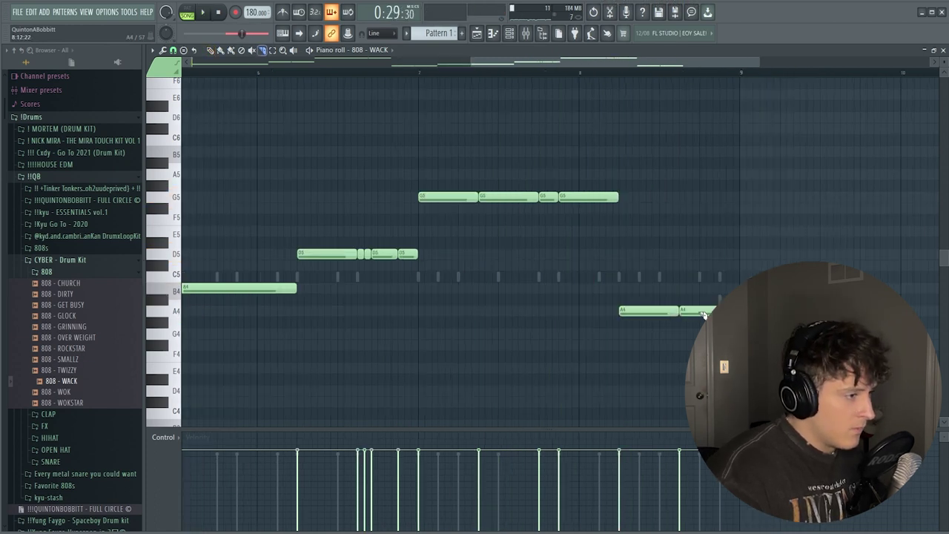
key(space)
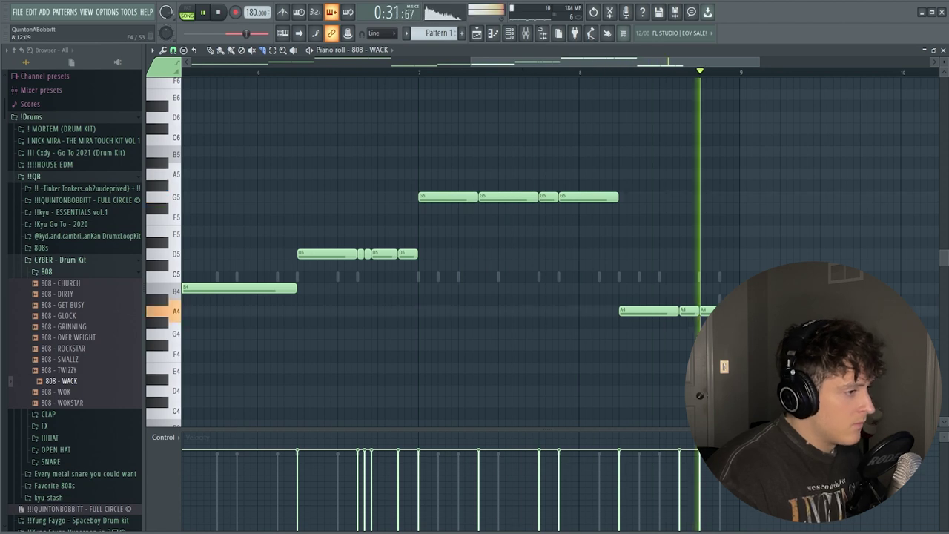
scroll(420, 77, down, 3)
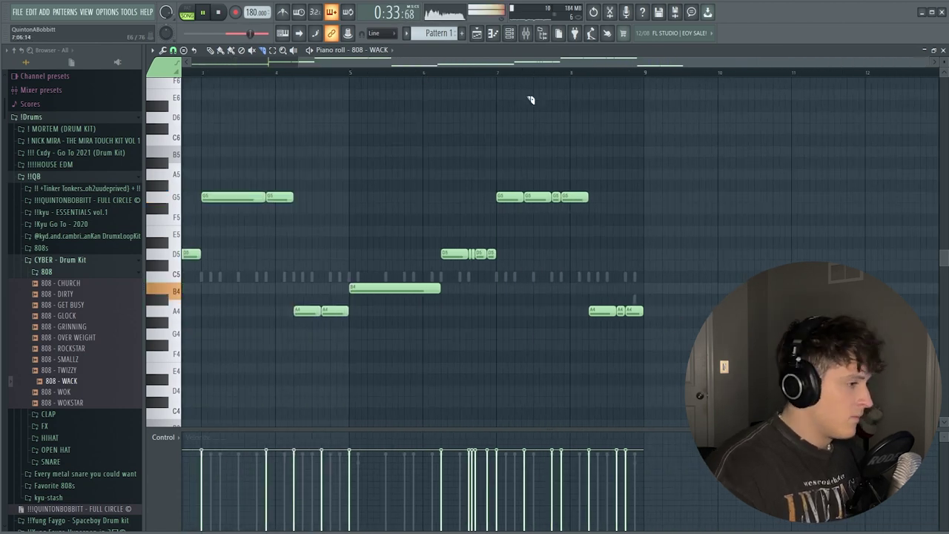
scroll(642, 86, up, 3)
scroll(641, 88, down, 3)
scroll(625, 81, up, 3)
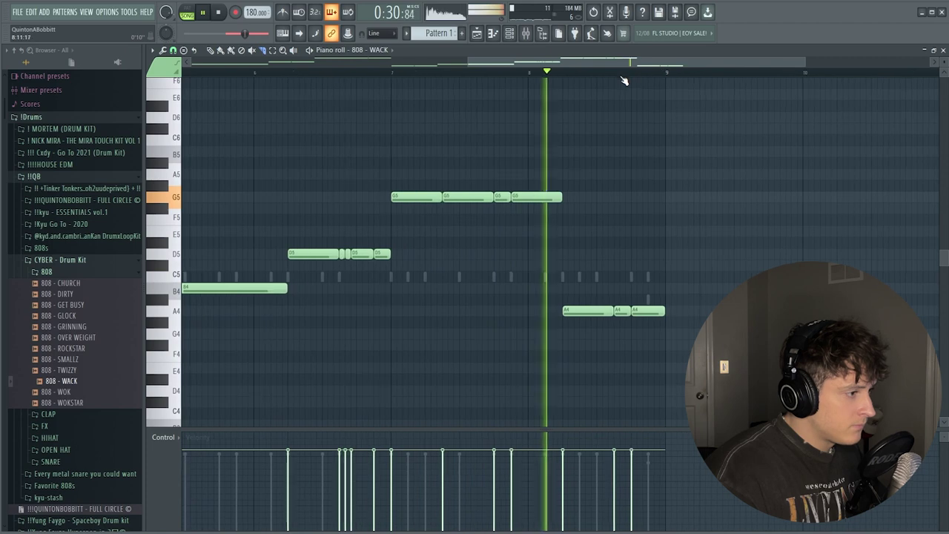
key(space)
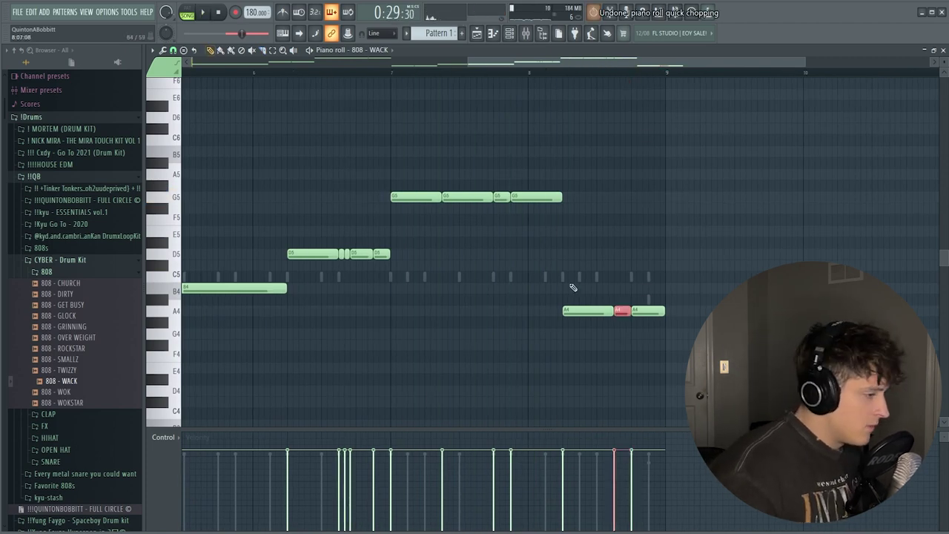
Step: Chop the short middle A4 note in bar 8 into two equal notes and split the last A4 note in half
key(alt+u)
key(space)
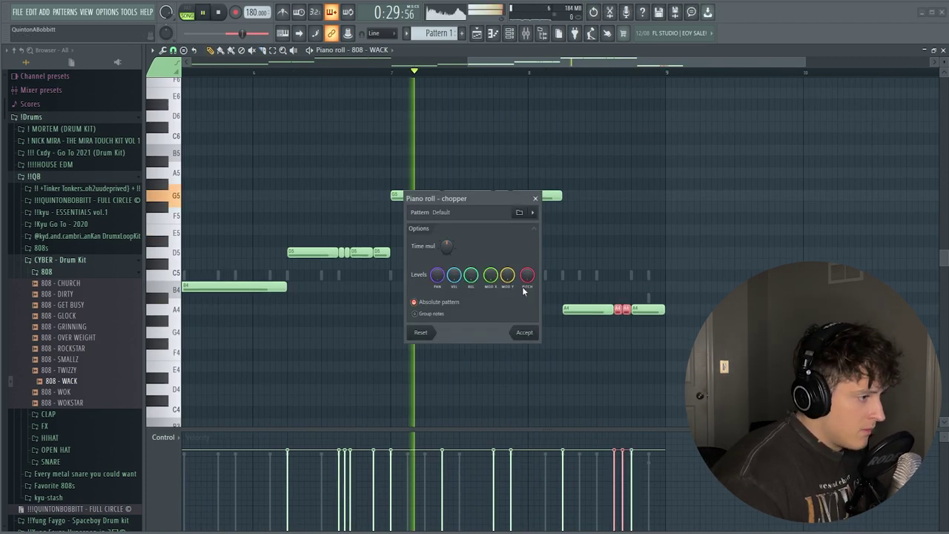
click(525, 333)
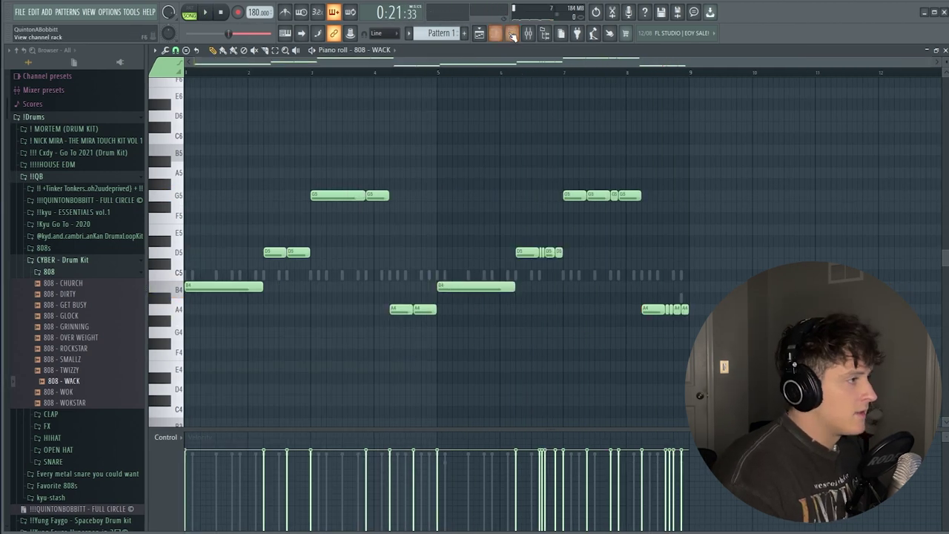
Step: Route the seven drum and 808 channels to mixer tracks 8–14, starting with 808 - WACK on track 8
key(F6)
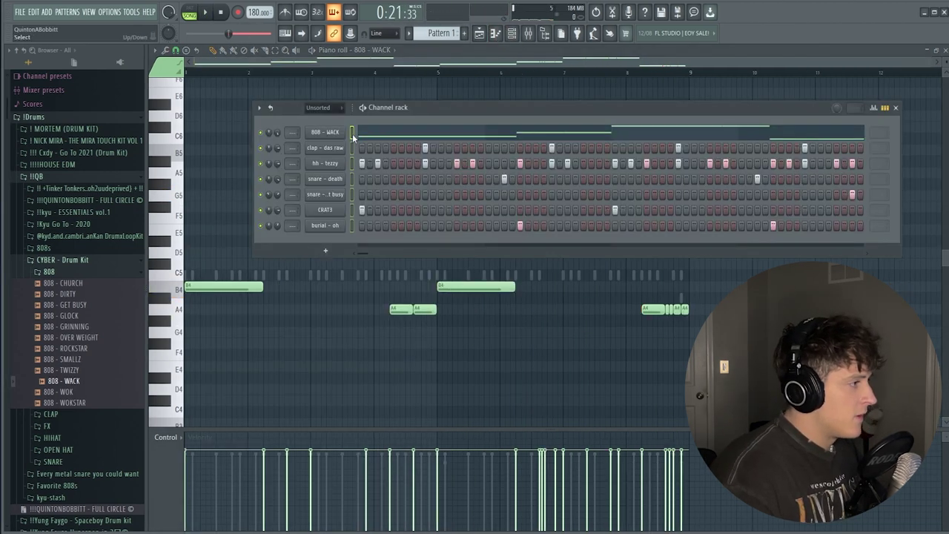
key(F9)
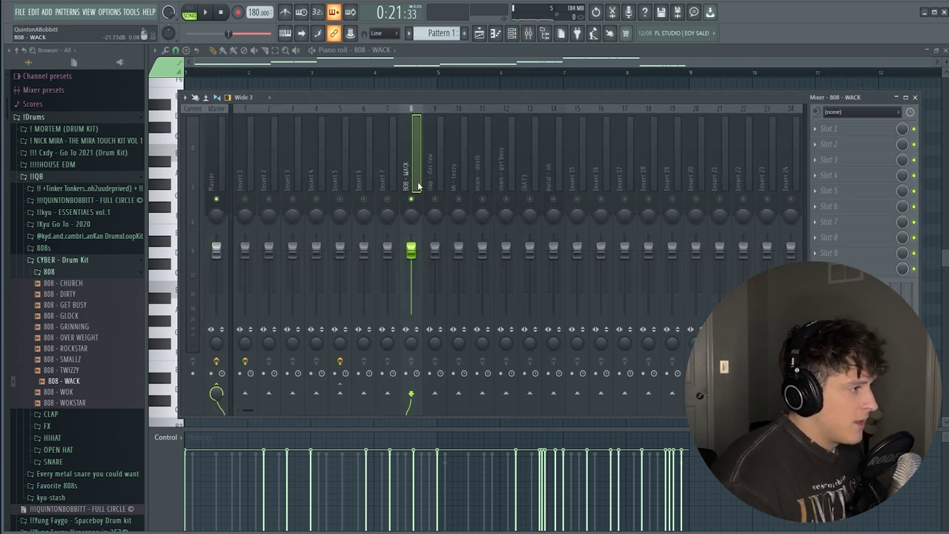
Step: Add Fruity WaveShaper with the Quick sat preset to the first slot of the 808 - WACK mixer track
click(845, 130)
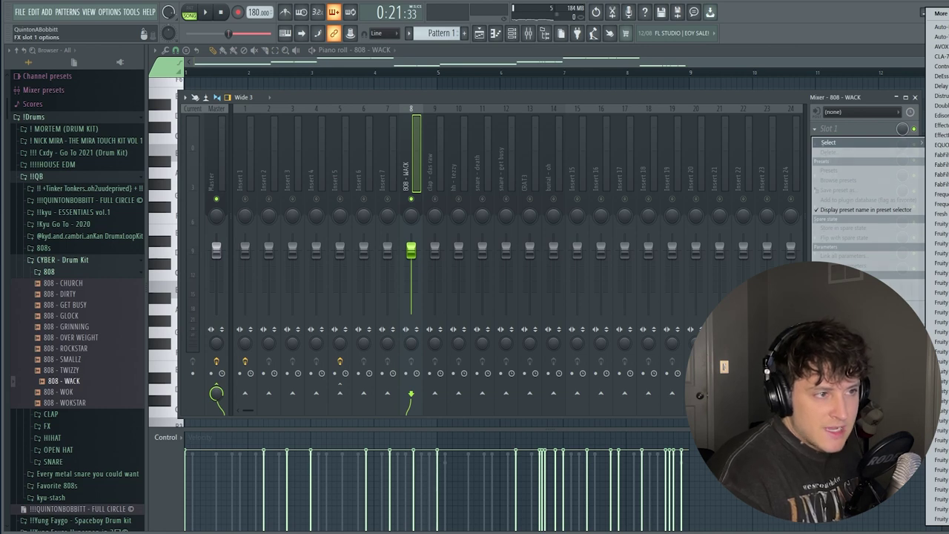
click(948, 155)
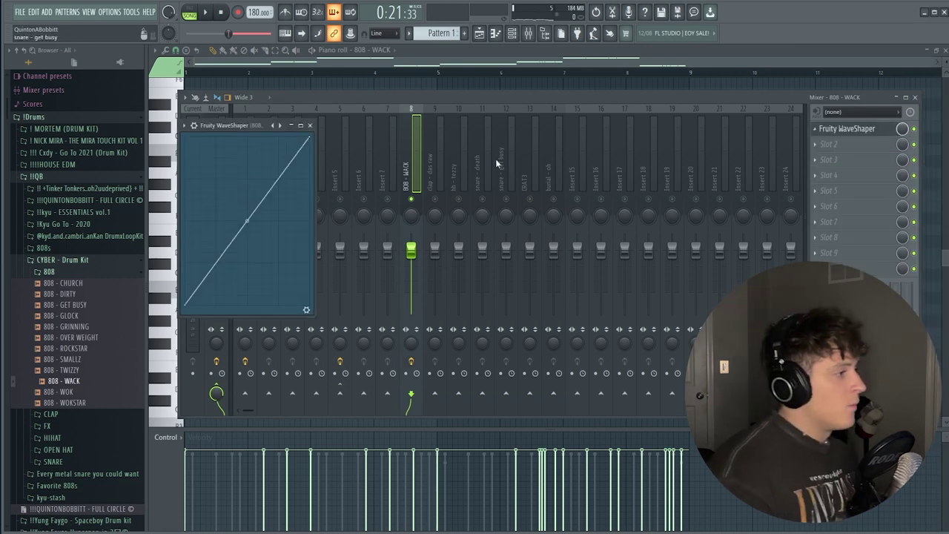
right_click(272, 126)
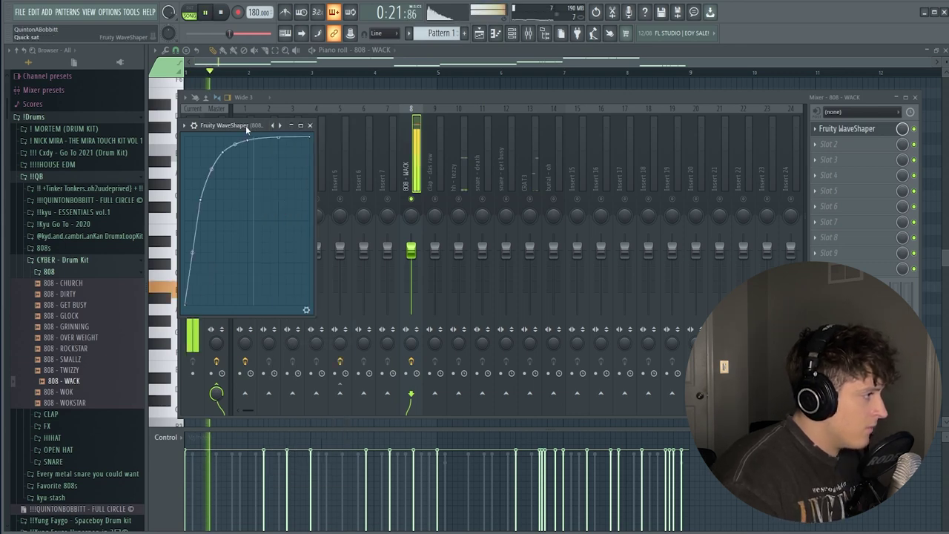
drag(256, 129, 347, 145)
click(400, 140)
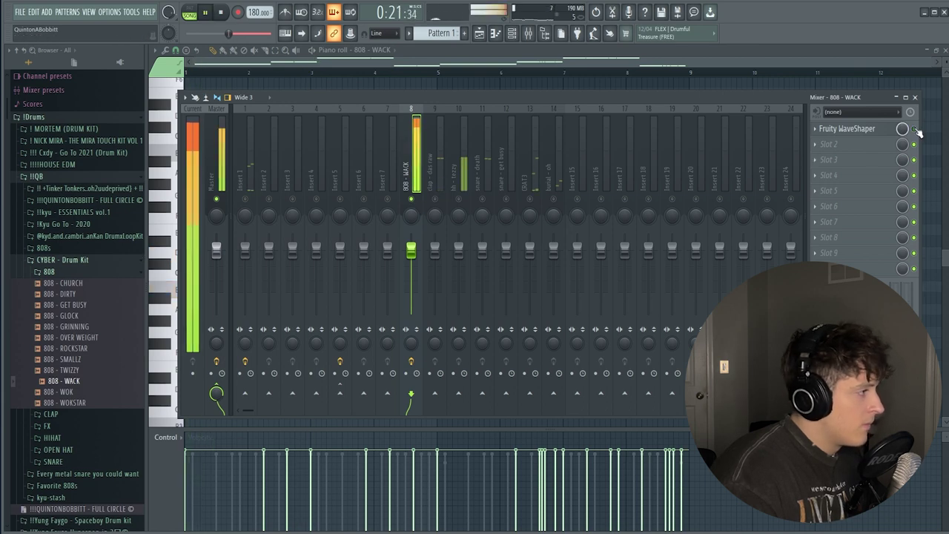
Step: Reduce the WaveShaper's mix level on the 808 - WACK track and lower the track's volume slightly during playback
right_click(410, 199)
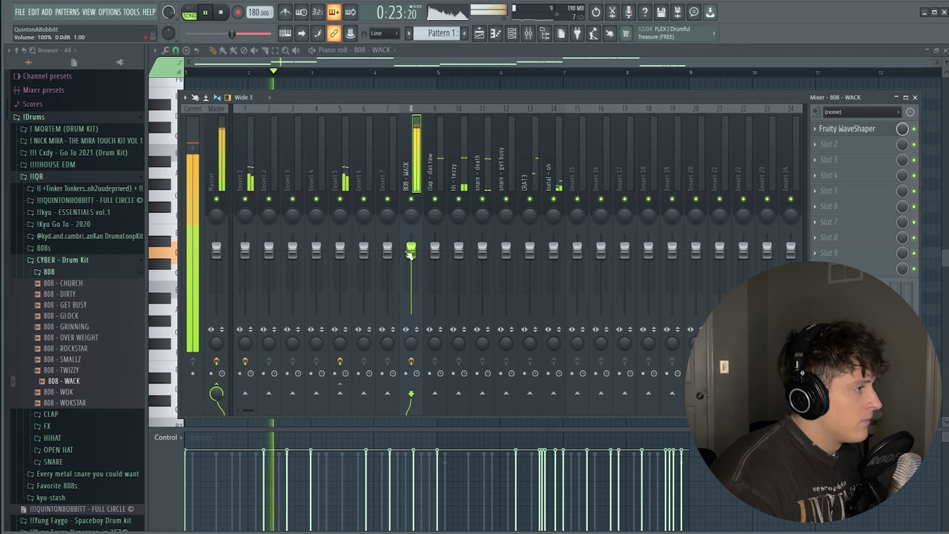
drag(903, 129, 903, 141)
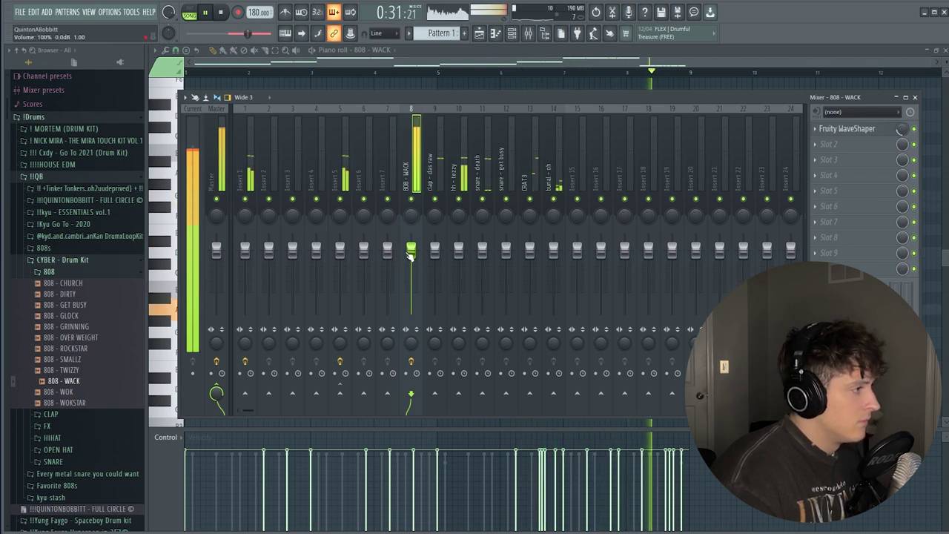
key(space)
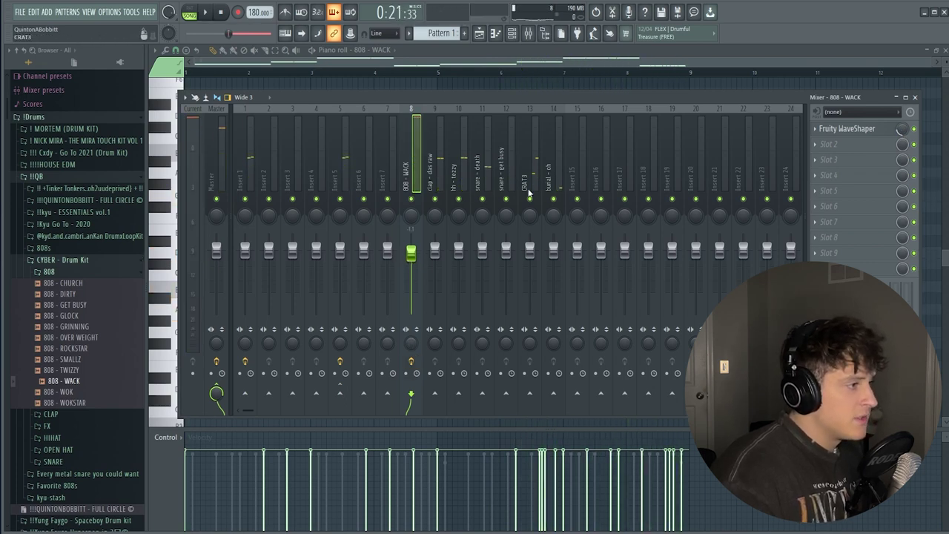
Step: Add Fruity Reeverb 2 to the CRAT3, burial - oh and hh - tezzy mixer tracks
click(830, 129)
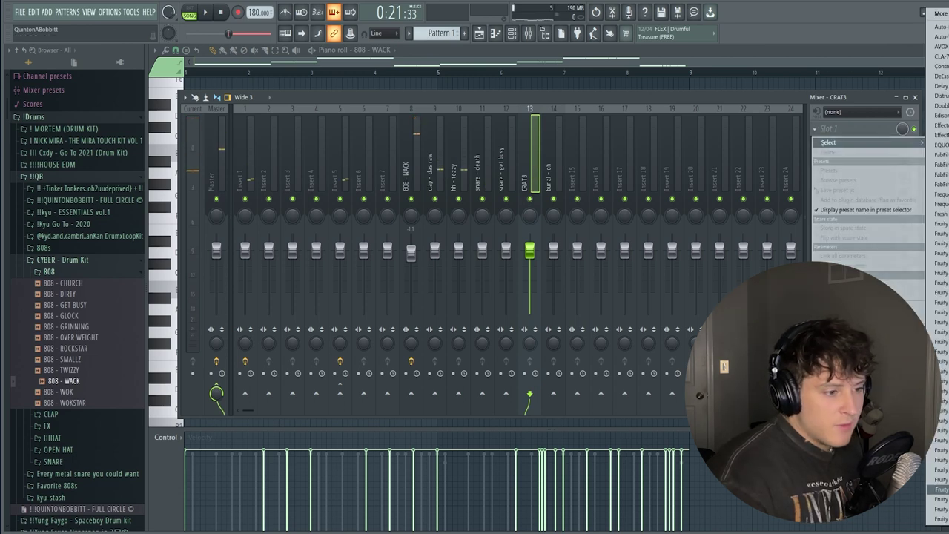
click(939, 490)
click(490, 183)
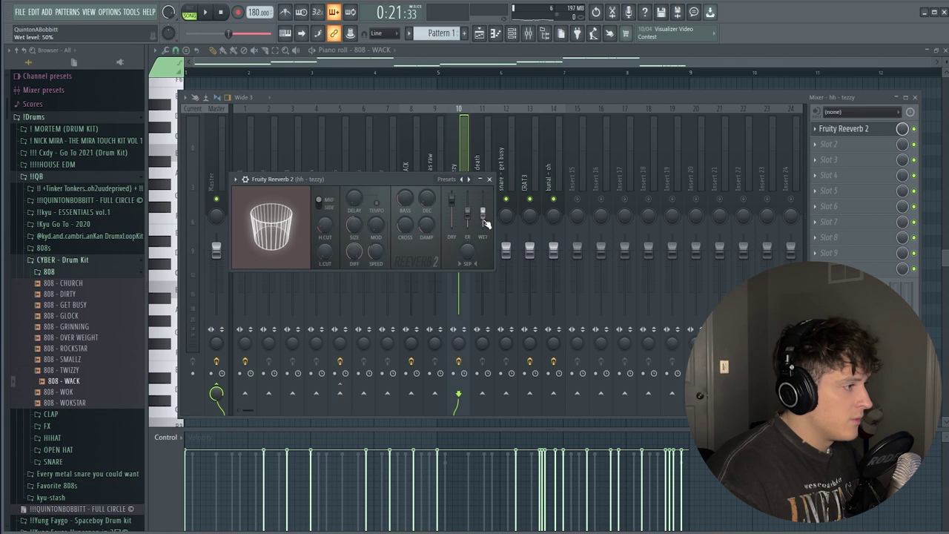
key(space)
click(489, 178)
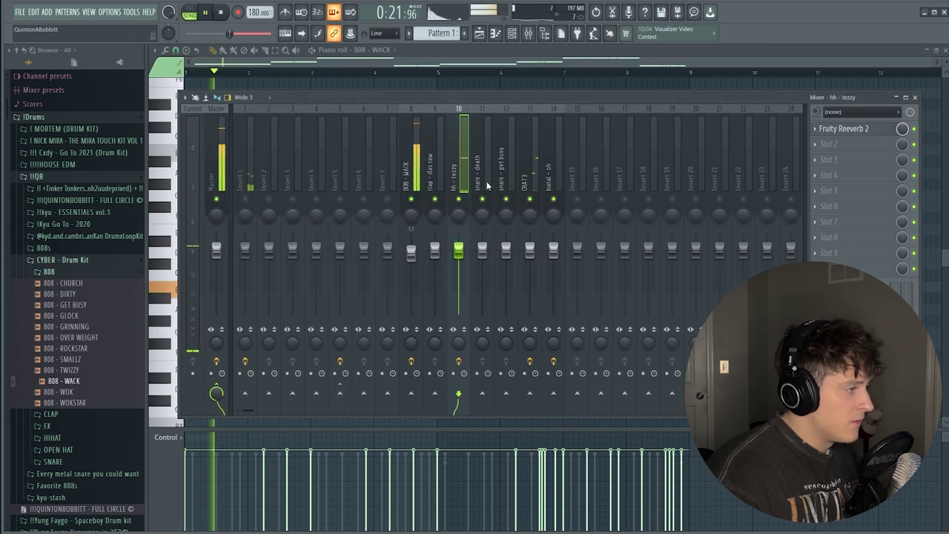
Step: Reduce the reverb mix on the CRAT3 track and slightly lower the CRAT3 and burial - oh volumes during playback
click(487, 178)
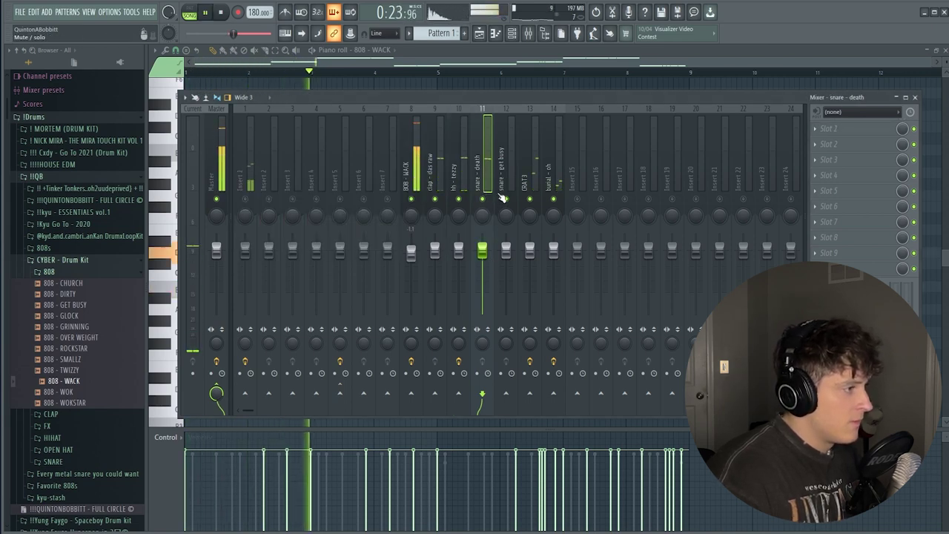
click(534, 186)
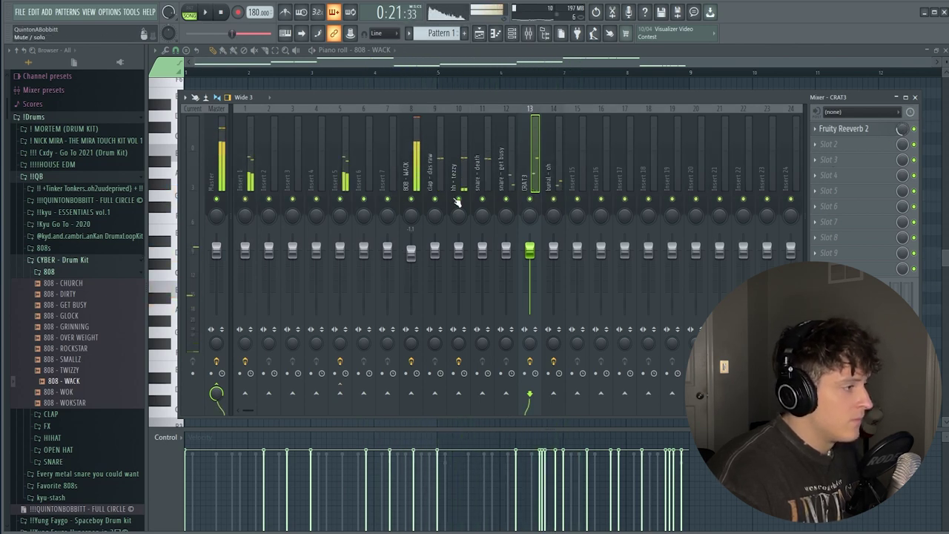
click(554, 253)
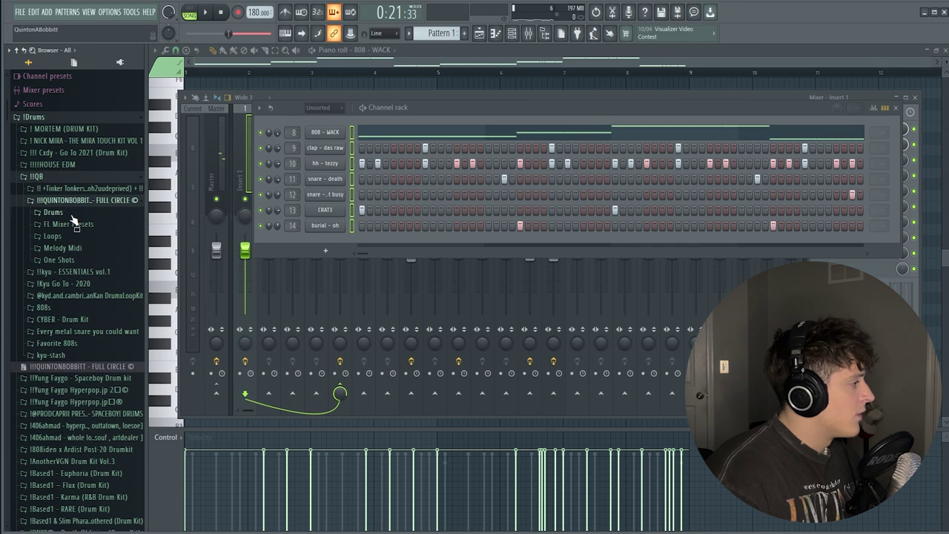
Step: Add the R3AL kick from the FULL CIRCLE kit's Kicks folder as a new channel above 808 - WACK
click(72, 213)
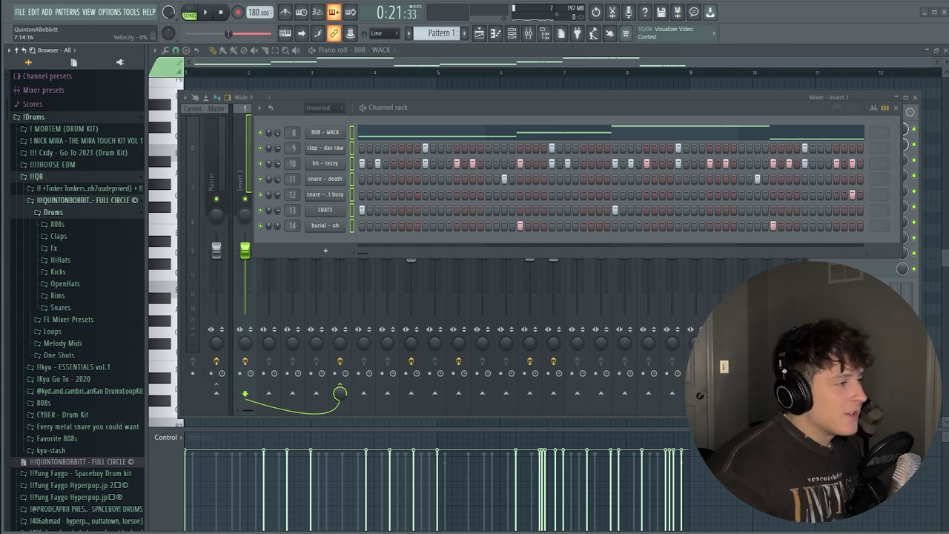
click(60, 272)
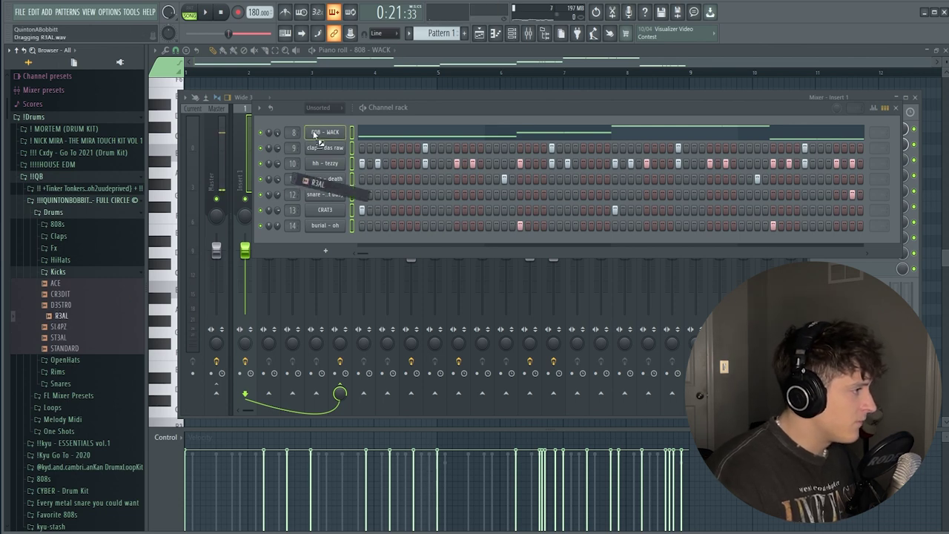
drag(316, 140, 315, 133)
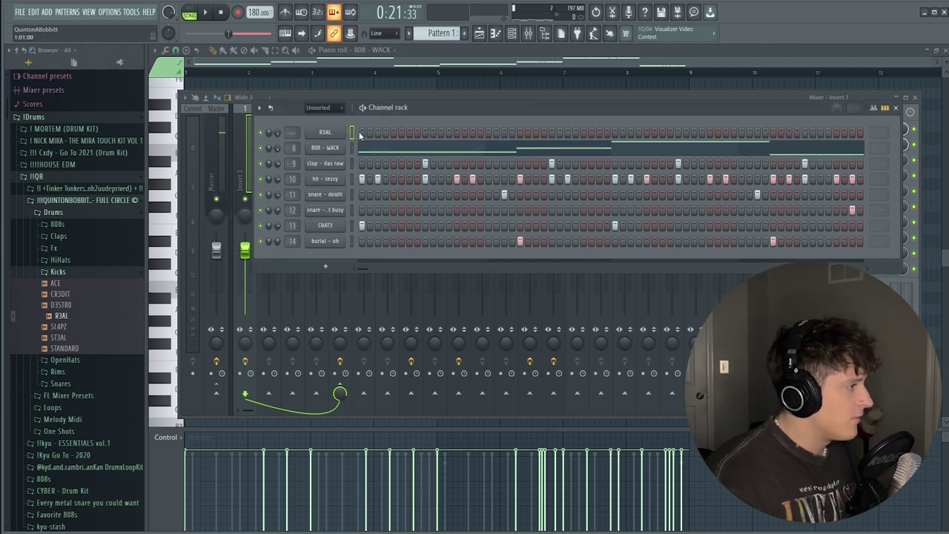
Step: Place R3AL kicks on steps 1, 21, 33, 47, 53 and 59 to match the first four bars of the 808
click(360, 133)
key(space)
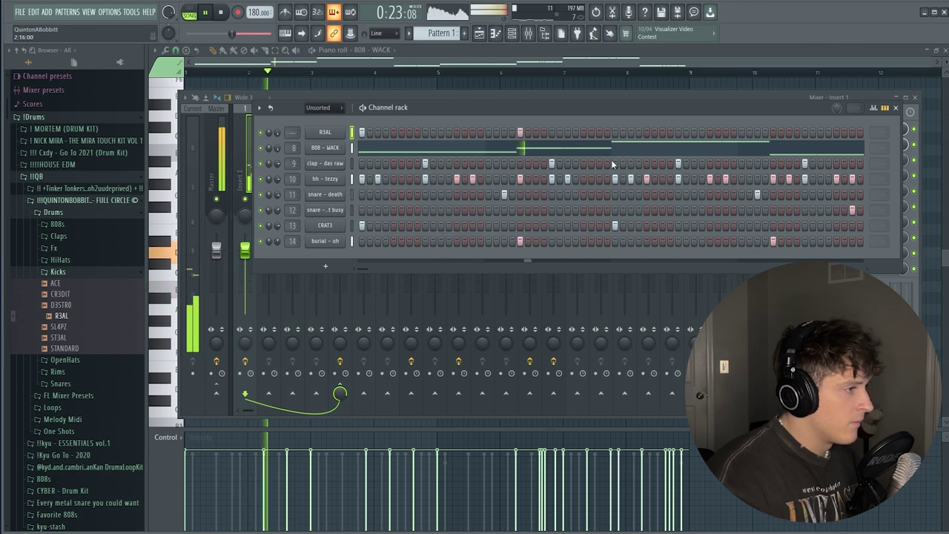
click(615, 133)
click(725, 133)
click(773, 132)
click(821, 133)
Step: Repeat the R3AL kick pattern's first four bars over bars 5 to 8 in its piano roll
right_click(341, 137)
click(373, 135)
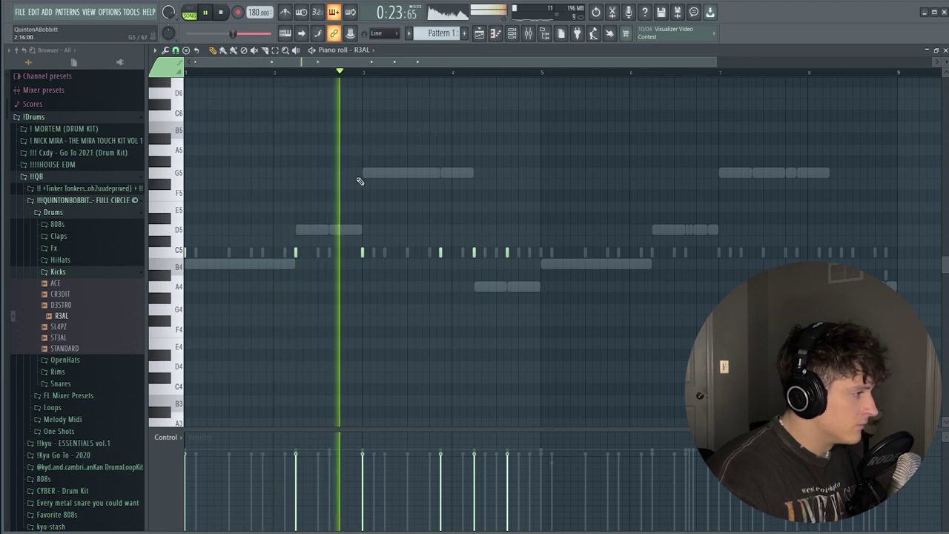
drag(544, 72, 185, 72)
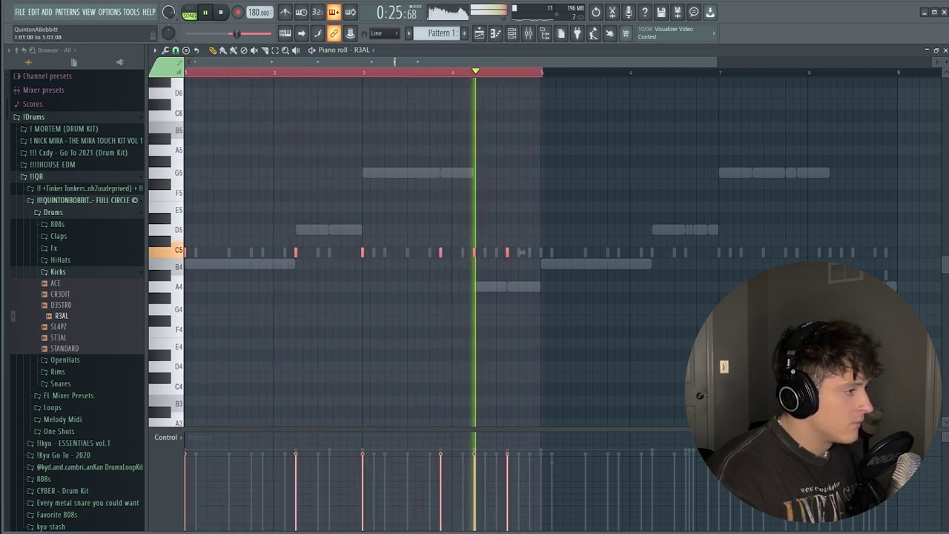
click(184, 52)
click(186, 116)
key(ctrl+b)
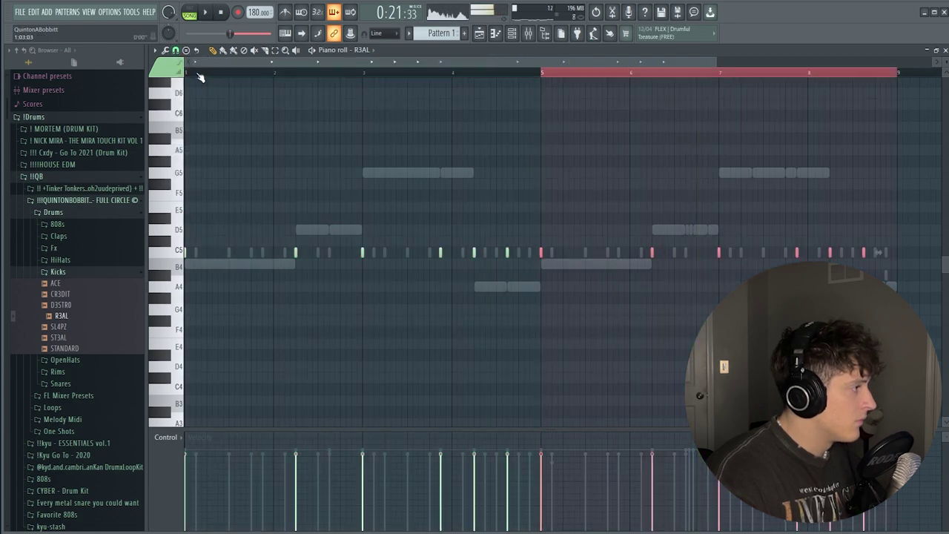
Step: Split Pattern 1 by channel and place the resulting patterns at bar 17 on playlist tracks 6 to 13
key(F5)
right_click(168, 86)
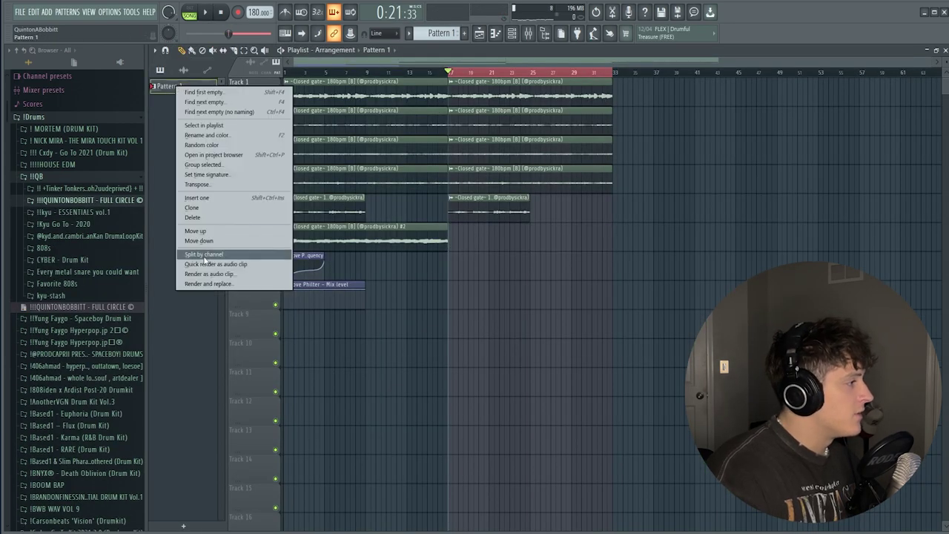
click(204, 255)
shift+click(189, 202)
drag(189, 202, 452, 230)
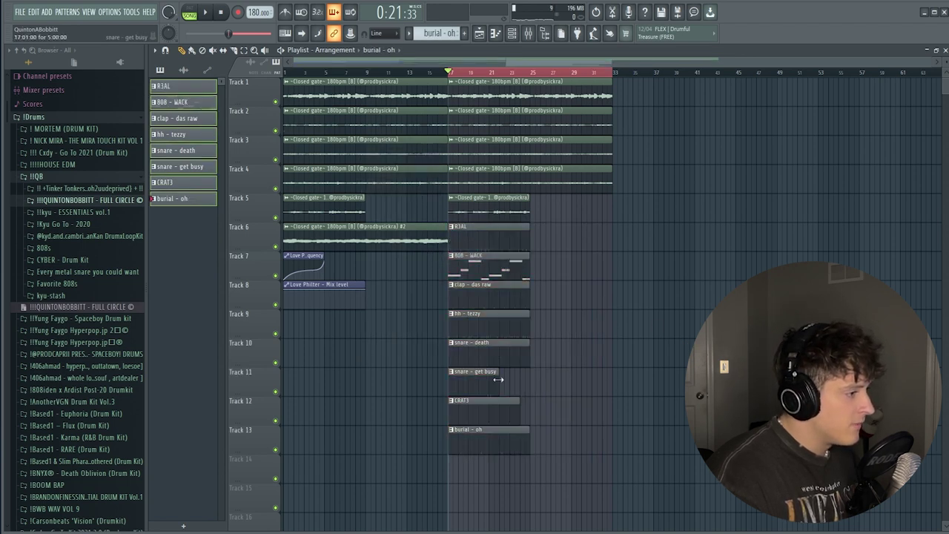
click(474, 73)
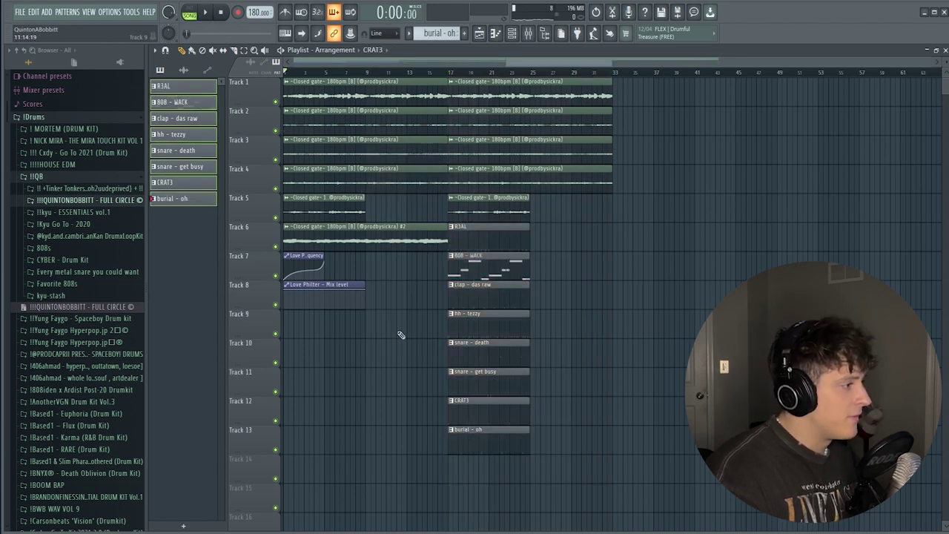
Step: Duplicate the drum and 808 patterns from bar 17 to bar 25 and delete the repeated R3AL clip
drag(406, 367, 286, 80)
drag(470, 483, 488, 237)
key(ctrl+b)
right_click(554, 244)
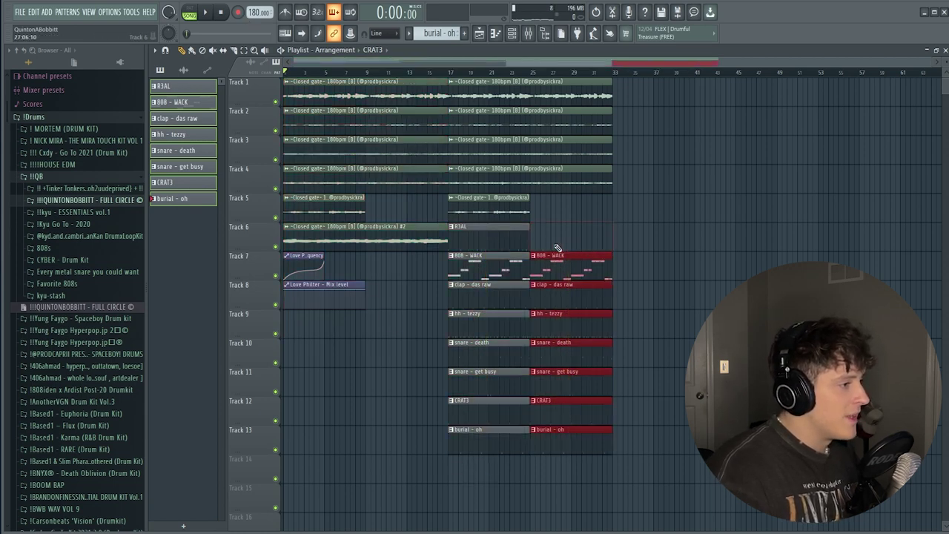
Step: Repeat the Track 1 and Track 4 Closed gate loops at bar 33, placing the Track 4 copy on Track 2
drag(615, 210, 575, 78)
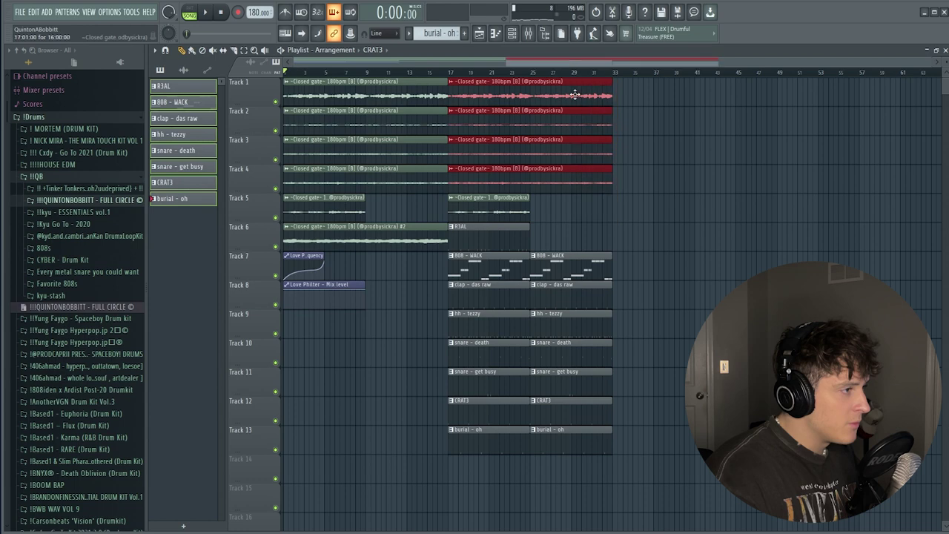
key(ctrl+b)
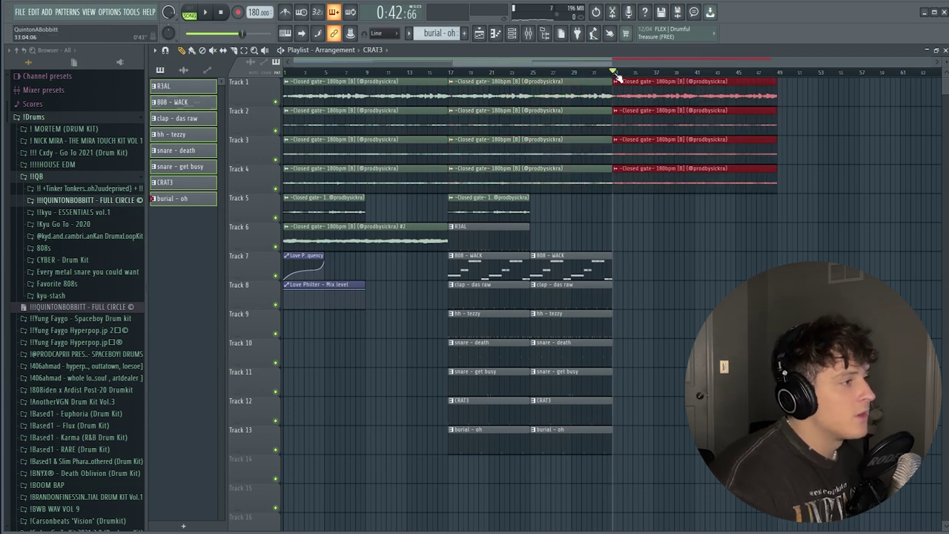
key(space)
right_click(683, 127)
right_click(680, 153)
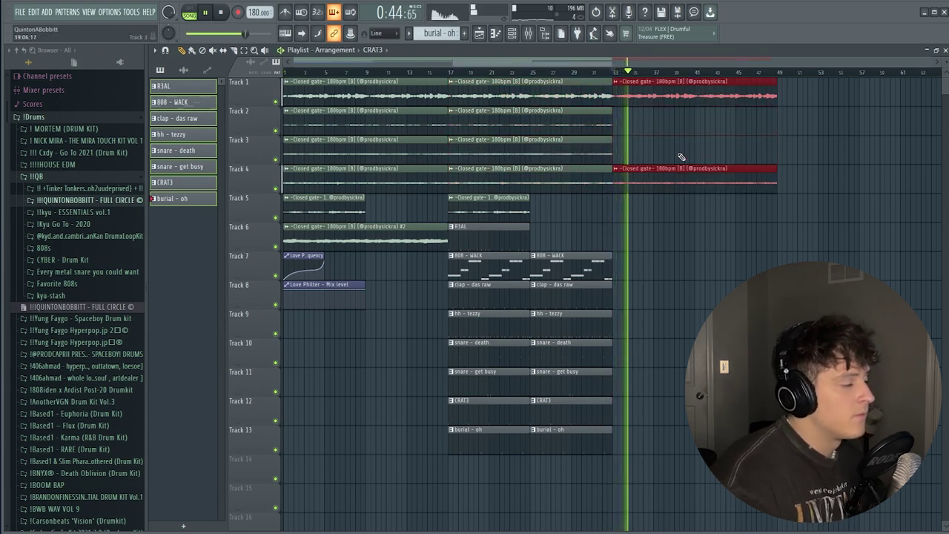
click(681, 168)
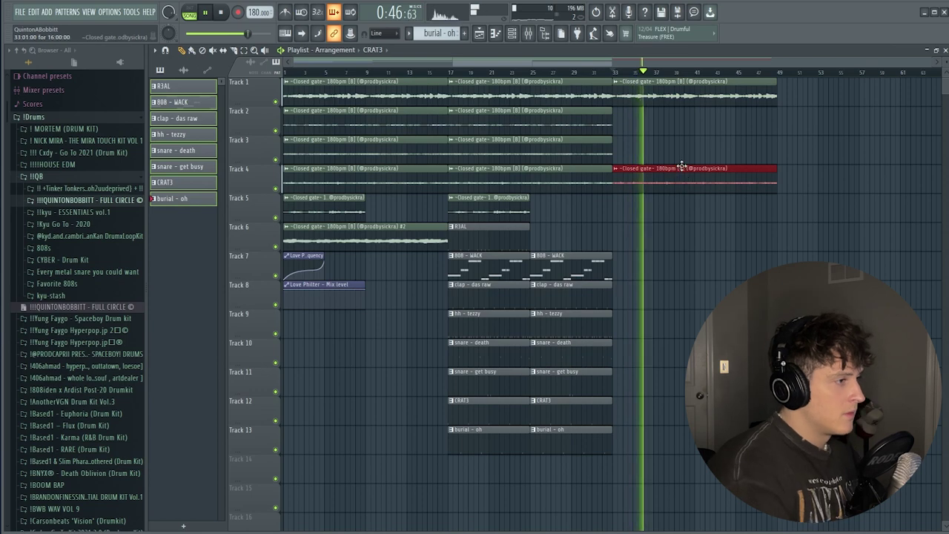
drag(682, 168, 682, 113)
Step: Copy the drum and 808 patterns after bar 33 and trim their starts for staggered entries around bars 34 and 35
drag(482, 483, 640, 242)
key(space)
click(611, 74)
scroll(612, 75, up, 2)
scroll(614, 77, up, 1)
drag(621, 233, 659, 232)
click(646, 256)
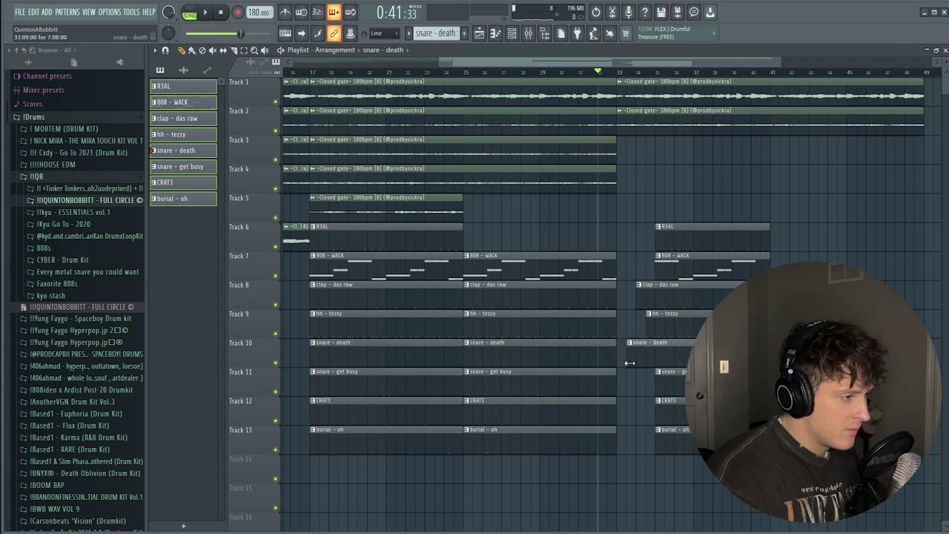
key(space)
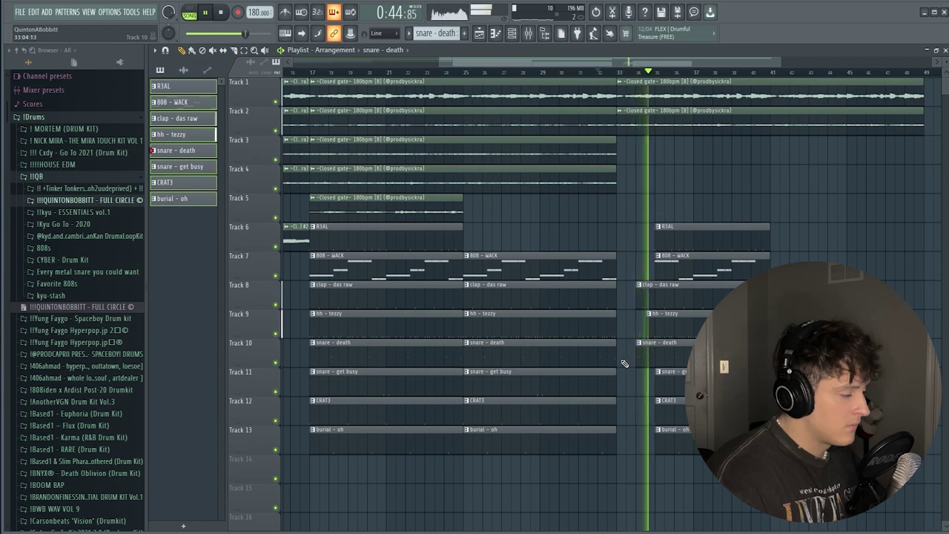
Step: Repeat only the clap, hi-hat and two snare patterns from bar 41, leaving out the kick, 808, CRAT3 and open hat
scroll(615, 221, down, 1)
scroll(628, 230, up, 1)
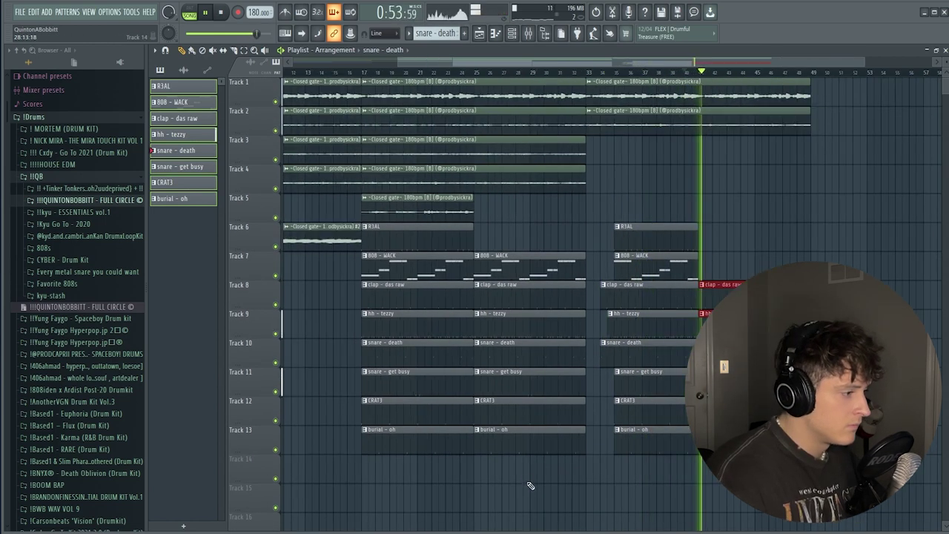
mouse_move(528, 483)
mouse_down()
mouse_move(528, 362)
mouse_move(755, 369)
mouse_up()
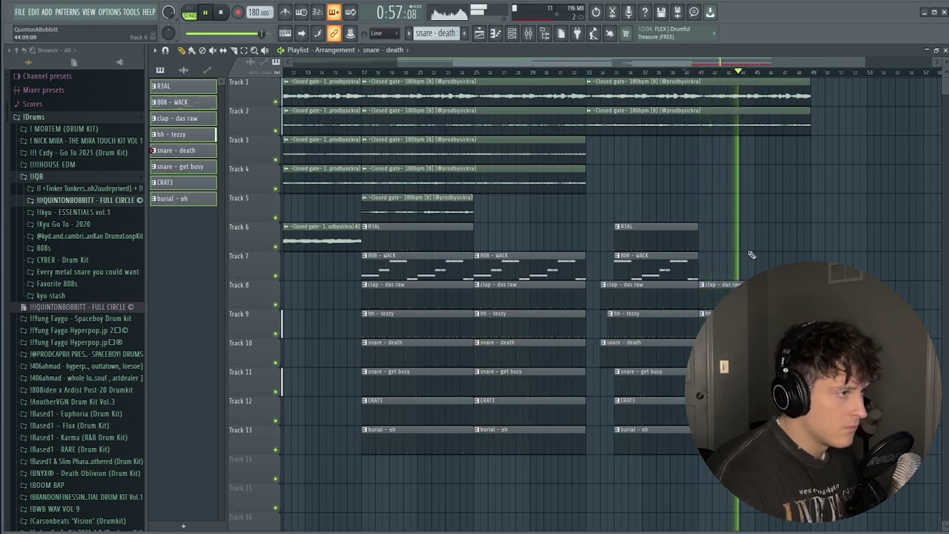
scroll(660, 78, down, 2)
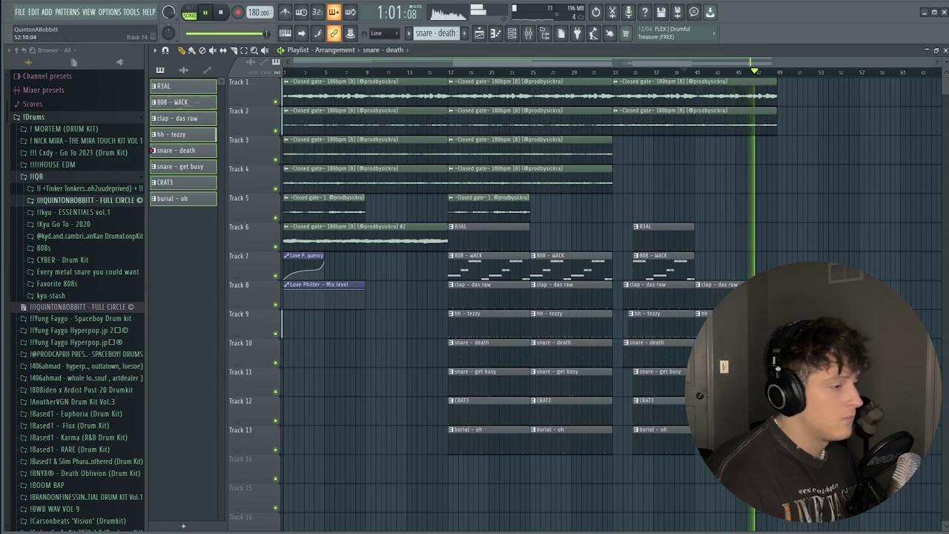
Step: Duplicate the arrangement from bars 17 to 48 so that it repeats from bar 49
drag(450, 65, 779, 65)
key(ctrl+b)
scroll(629, 74, down, 2)
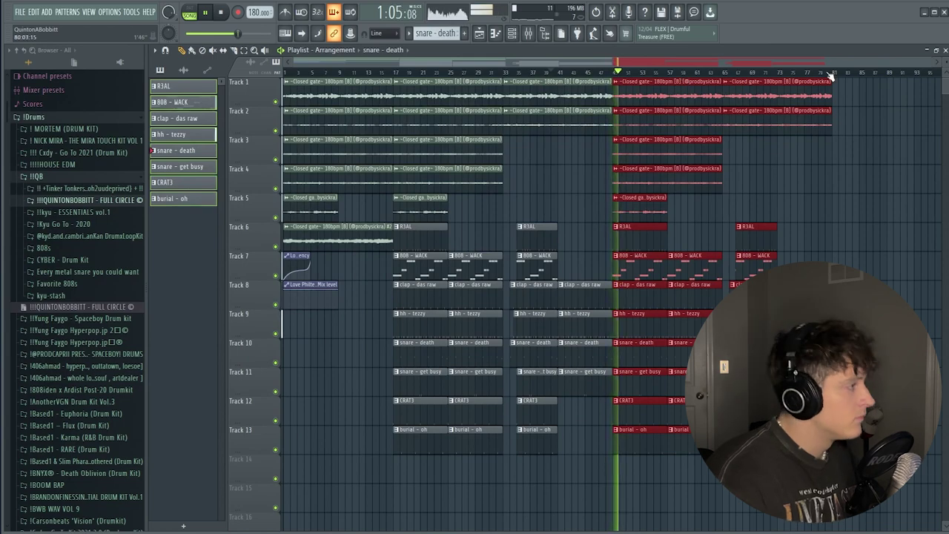
Step: Duplicate the whole arrangement from bar 1 so that it repeats from bar 81, and save the project
drag(838, 80, 285, 483)
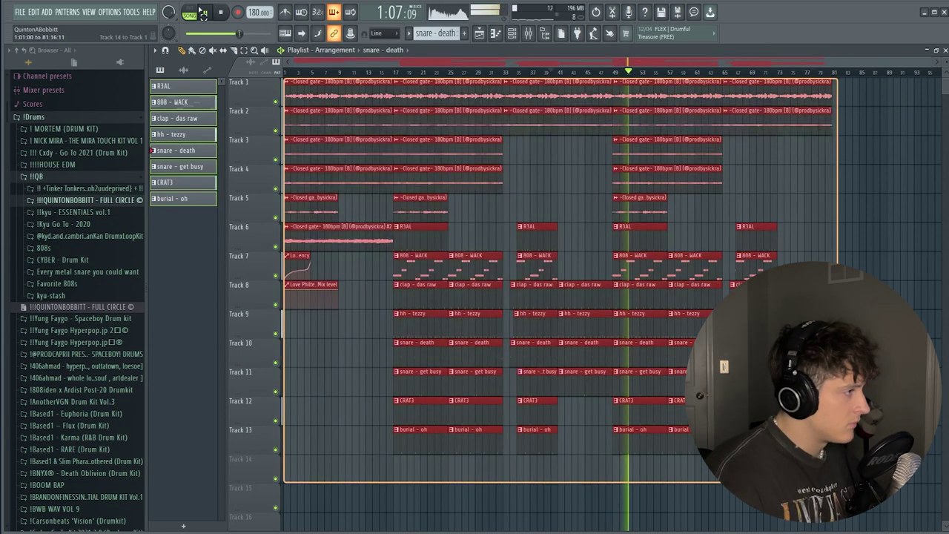
key(ctrl+b)
key(space)
click(552, 76)
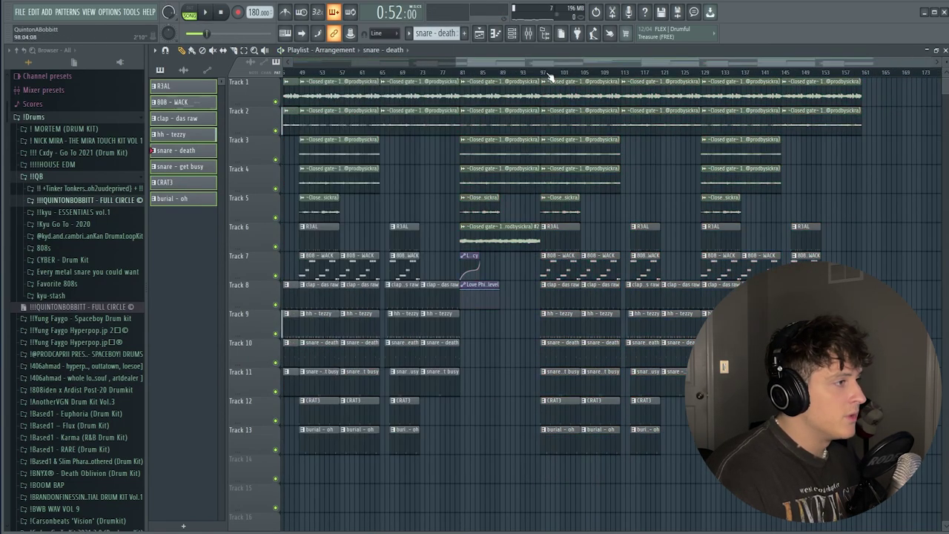
key(ctrl+s)
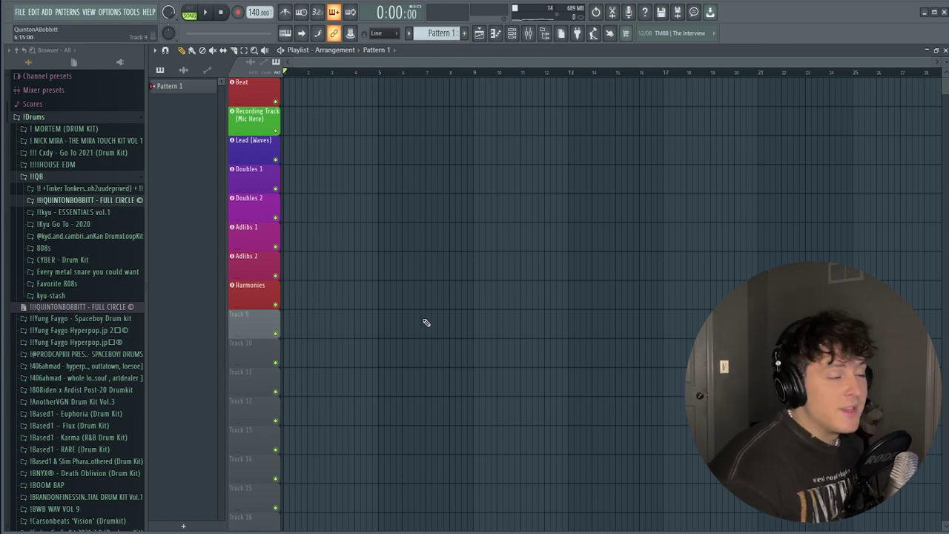
Step: Examine the vocal template's mixer tracks and the effect chain on Lead (Waves)
key(F9)
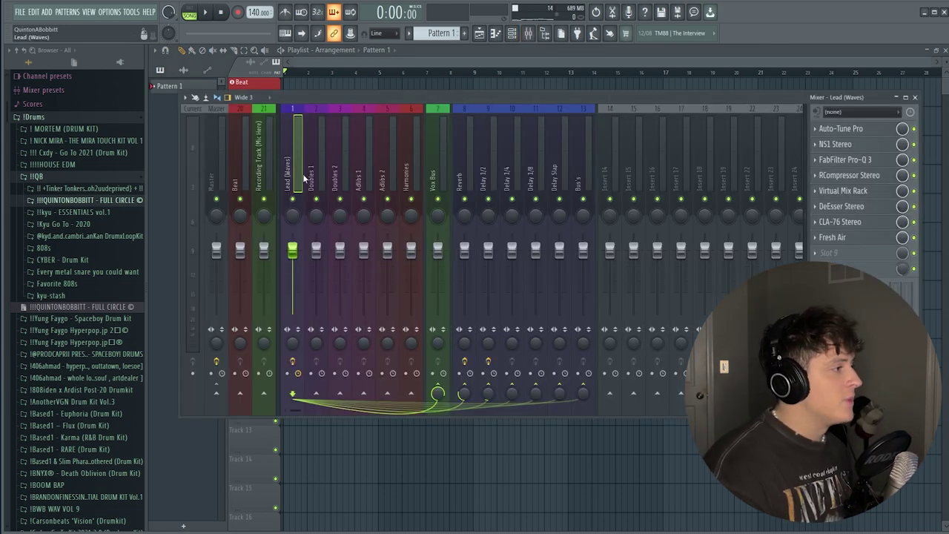
key(F9)
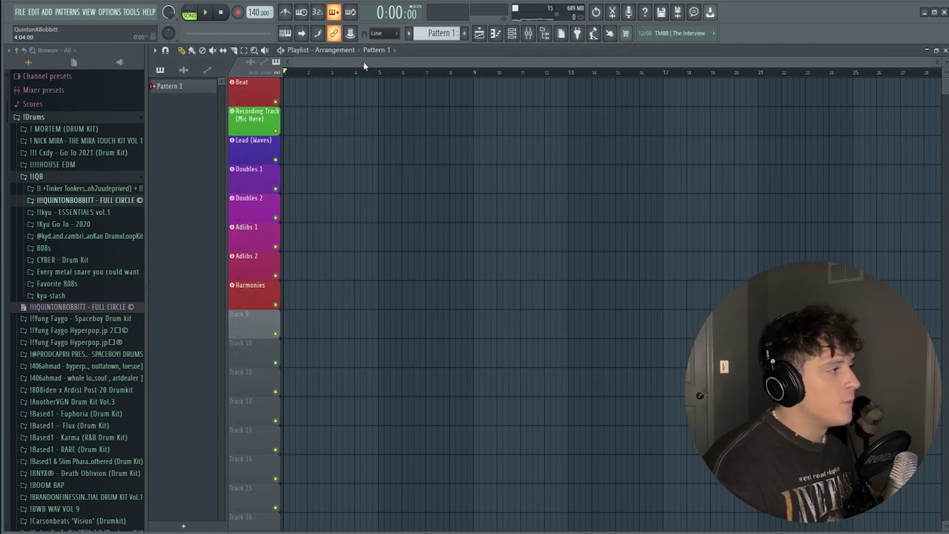
Step: Switch to the browser and look through the Vocal Templates collection on quintonbobbitt.com
key(alt+Tab)
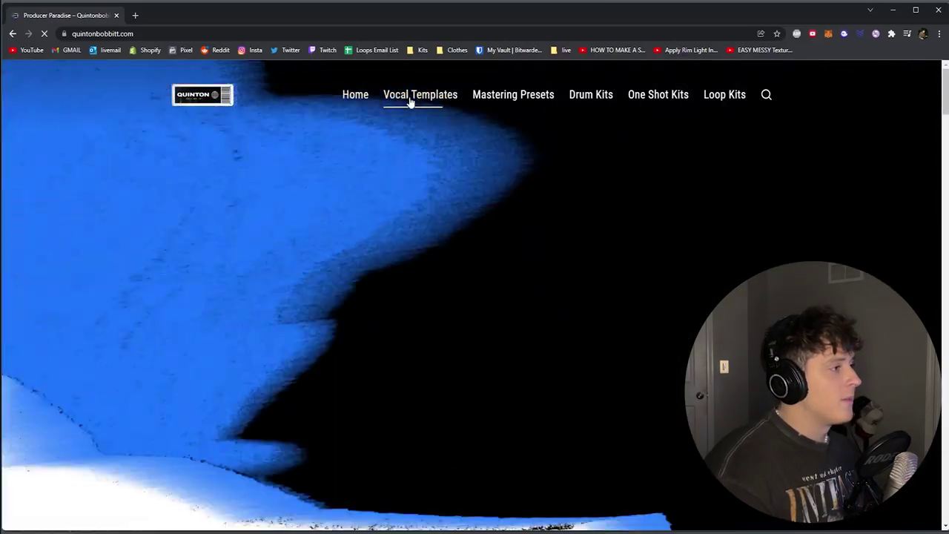
click(412, 96)
scroll(315, 190, down, 2)
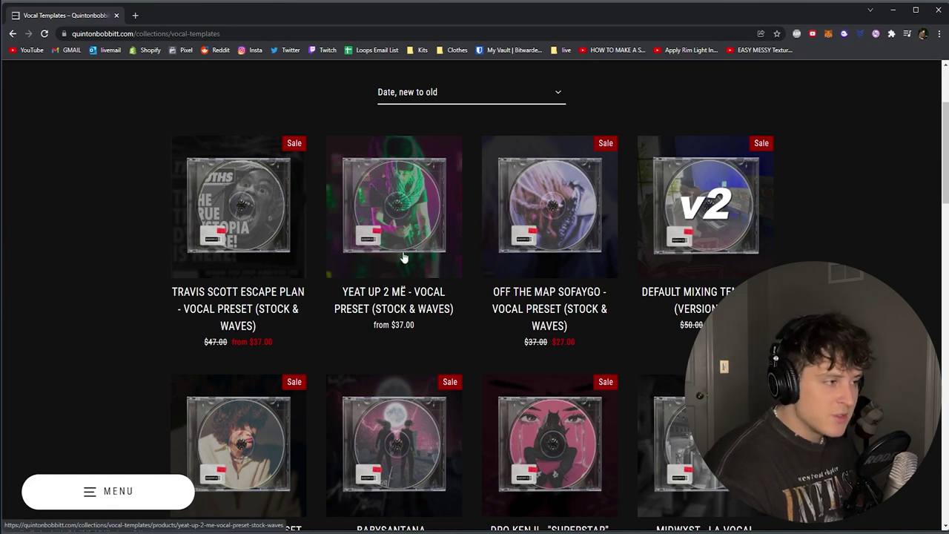
click(497, 126)
click(697, 296)
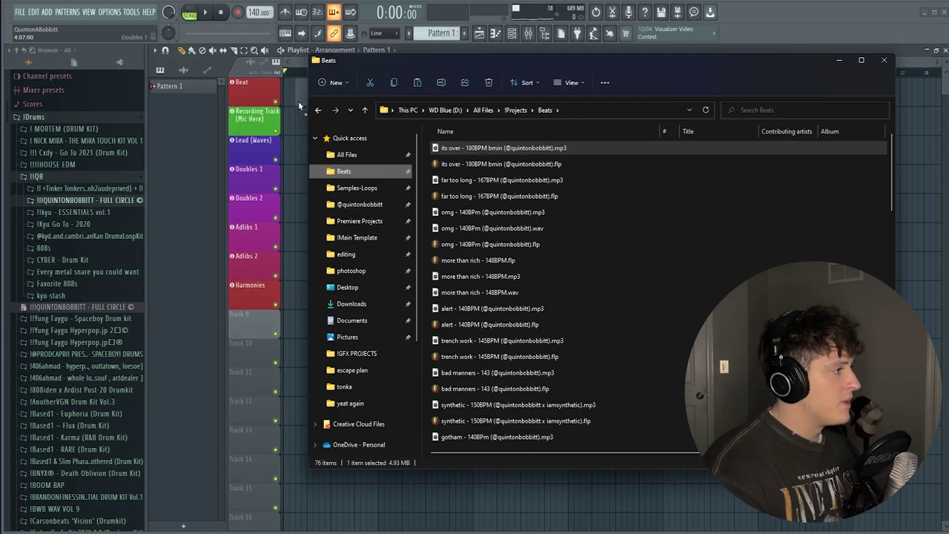
Step: Place the exported its over - 180BPM bmin MP3 on the Beat track and set the project tempo to 180 BPM
drag(300, 106, 315, 90)
drag(254, 12, 253, 13)
Step: Shift the beat clip on the Beat track so that its audio lines up with the start of the bar grid
scroll(304, 76, up, 3)
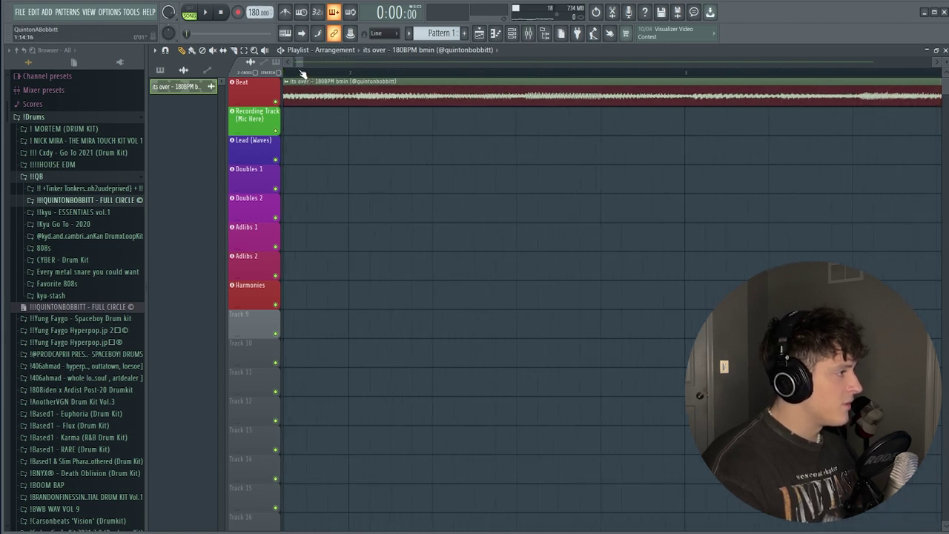
drag(299, 65, 256, 64)
scroll(293, 77, up, 4)
drag(288, 100, 293, 100)
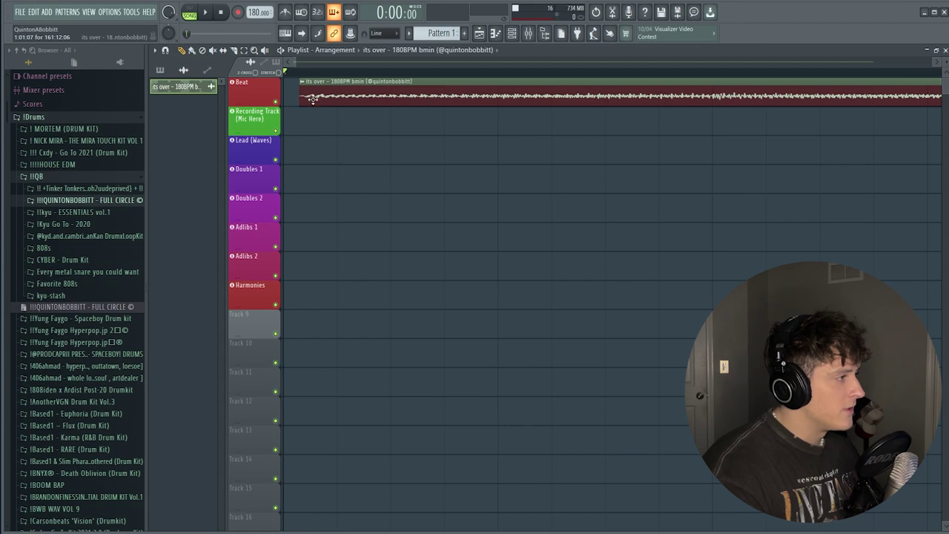
scroll(309, 78, down, 5)
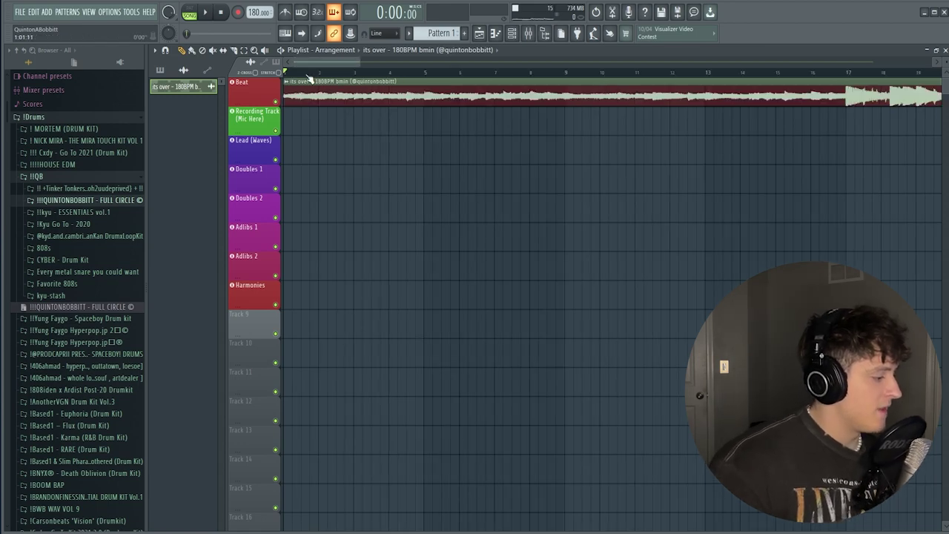
Step: Record a vocal take over the beat on Recording Track (Mic Here) up to about bar 99 and stop recording
key(F9)
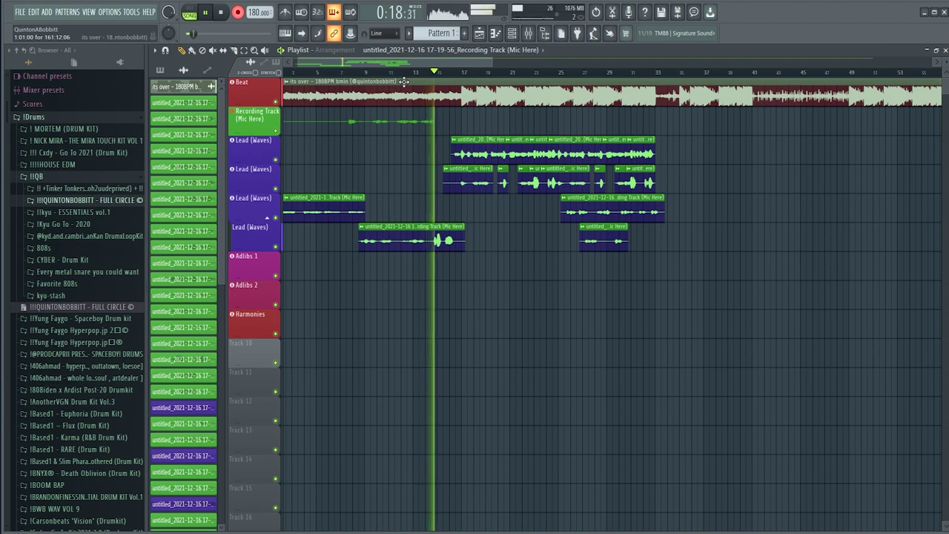
drag(409, 65, 419, 66)
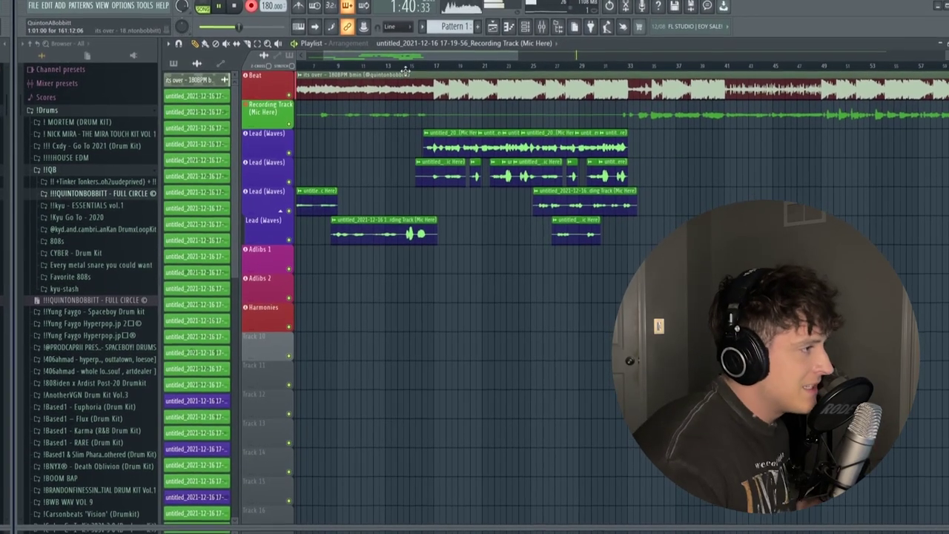
scroll(416, 75, down, 4)
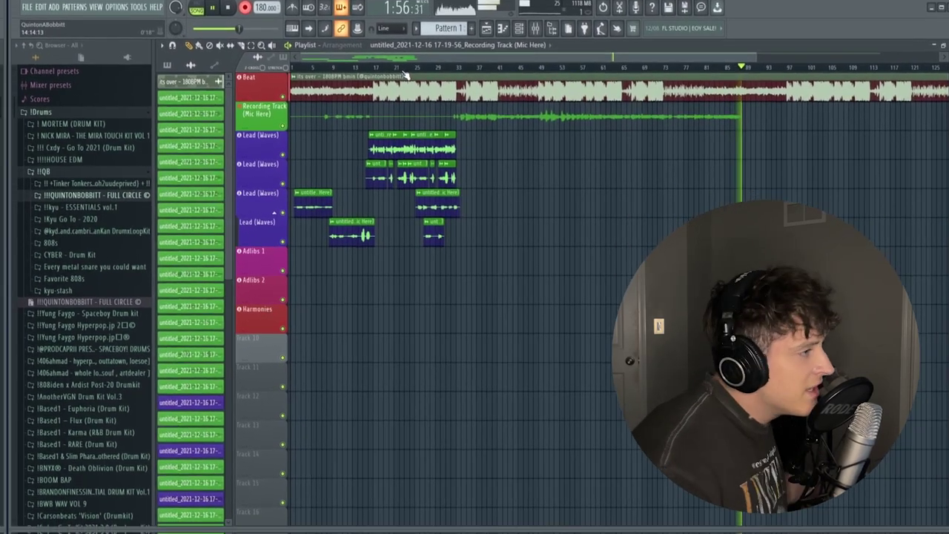
drag(483, 58, 577, 62)
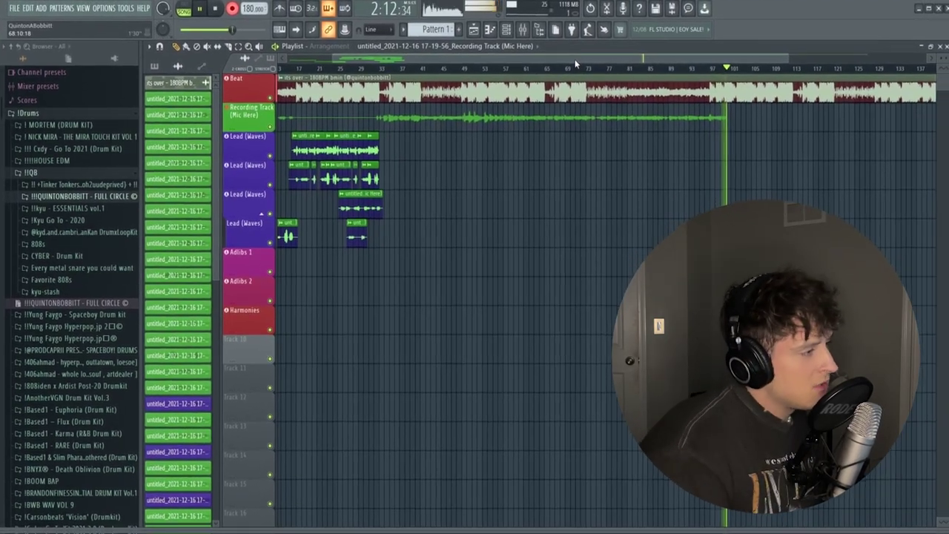
key(space)
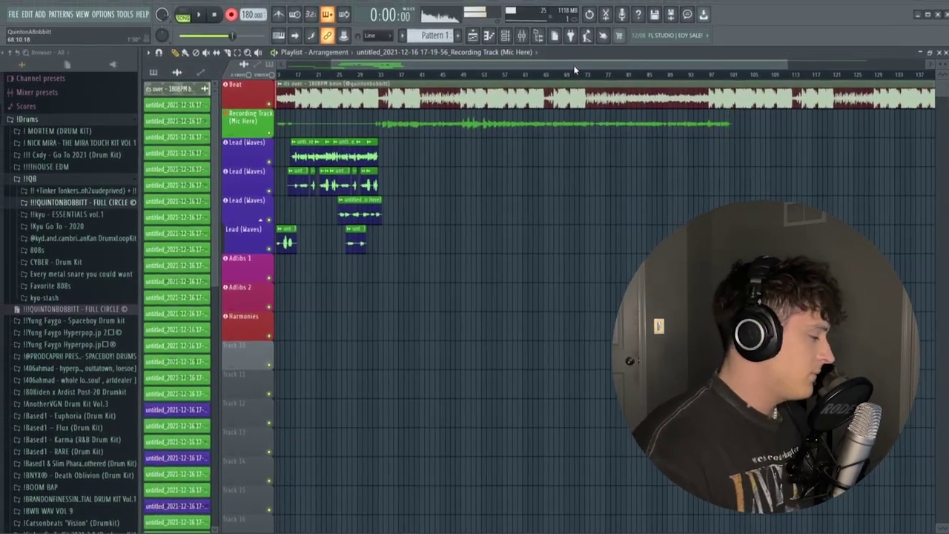